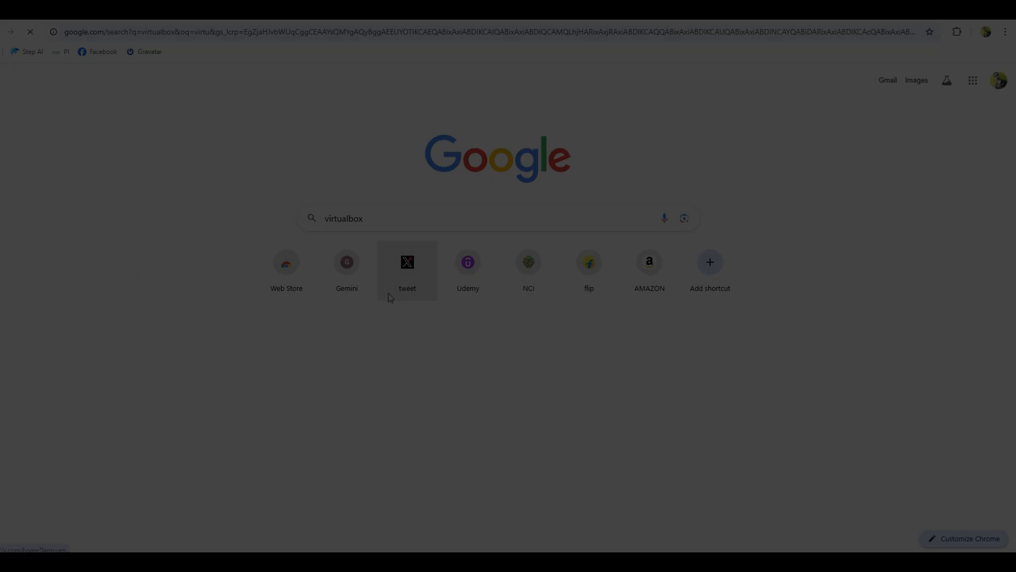
Search for virtualbox, reach the virtualbox.org downloads page and start the 7.2.4 Windows installer download.
key(Return)
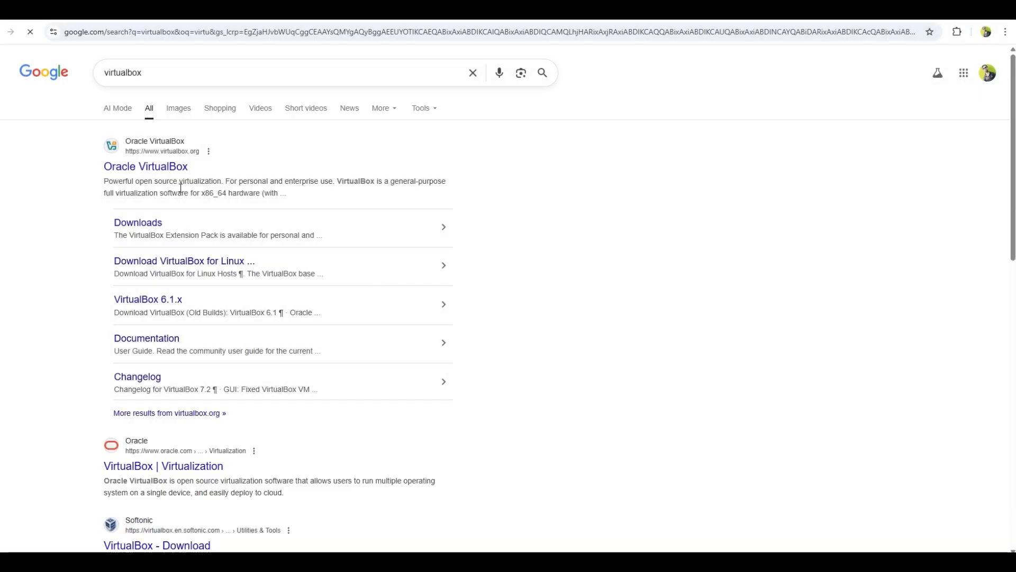
click(152, 174)
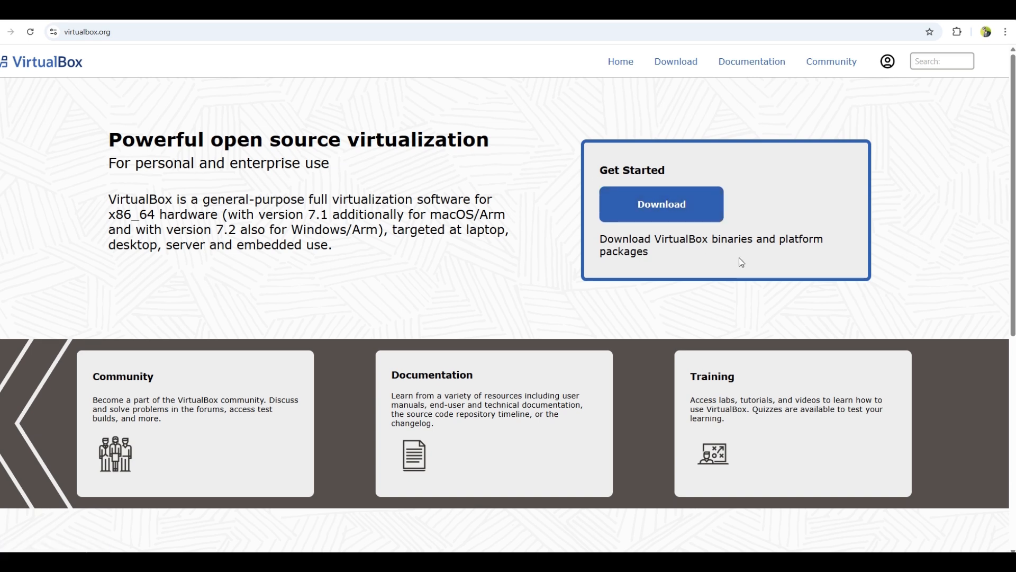
scroll(741, 262, down, 5)
scroll(741, 263, down, 2)
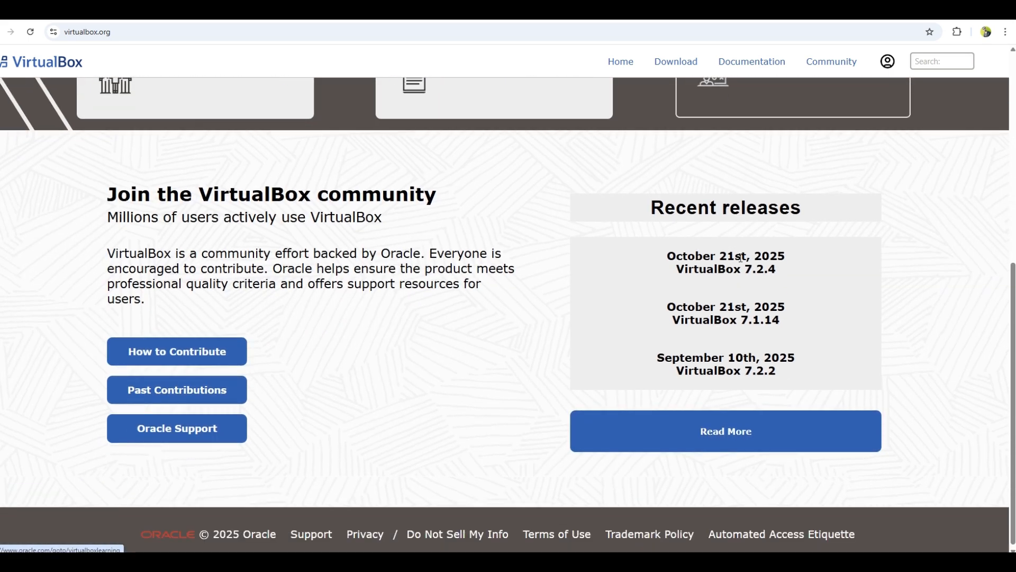
scroll(742, 260, up, 7)
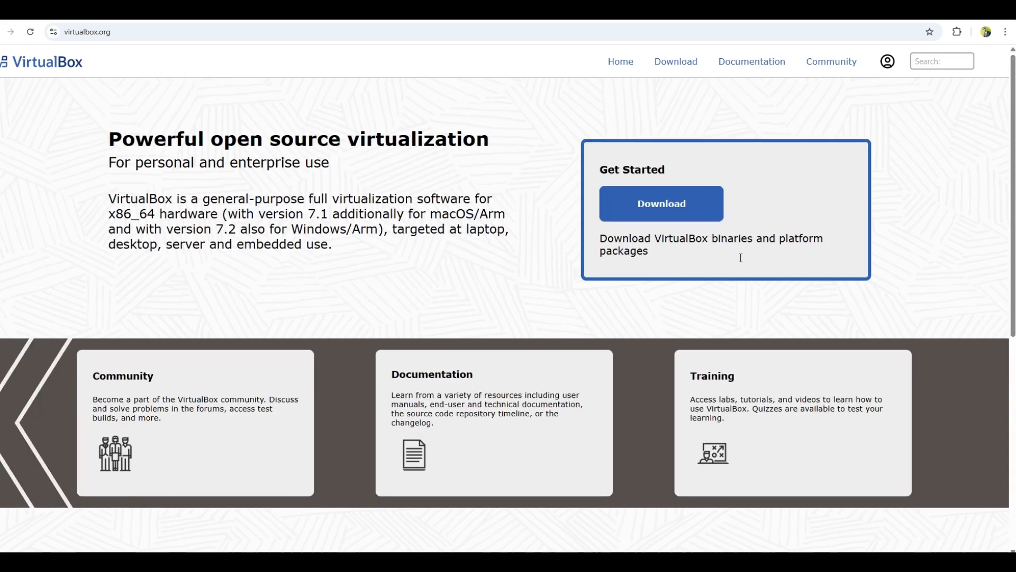
click(651, 204)
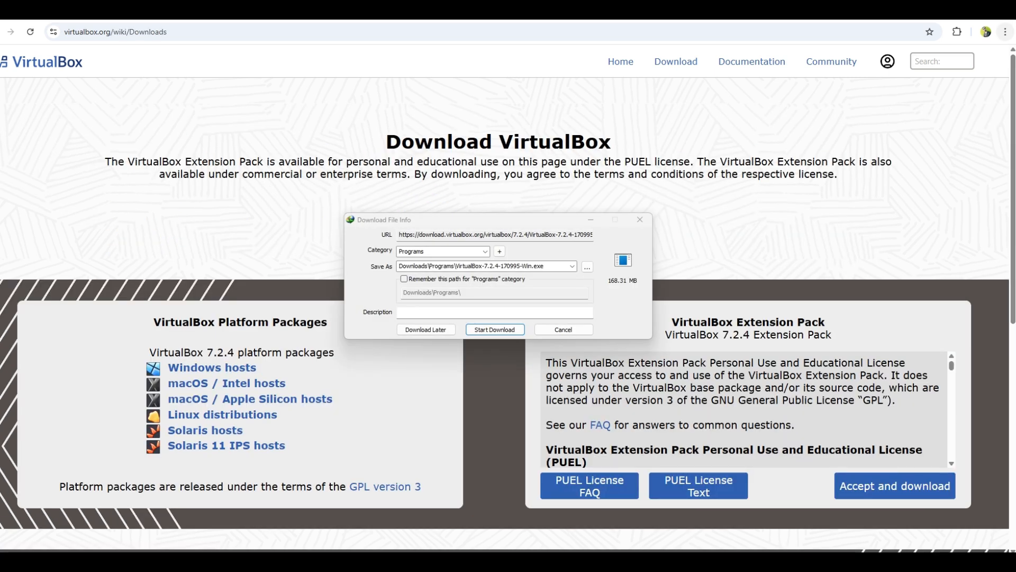
click(492, 332)
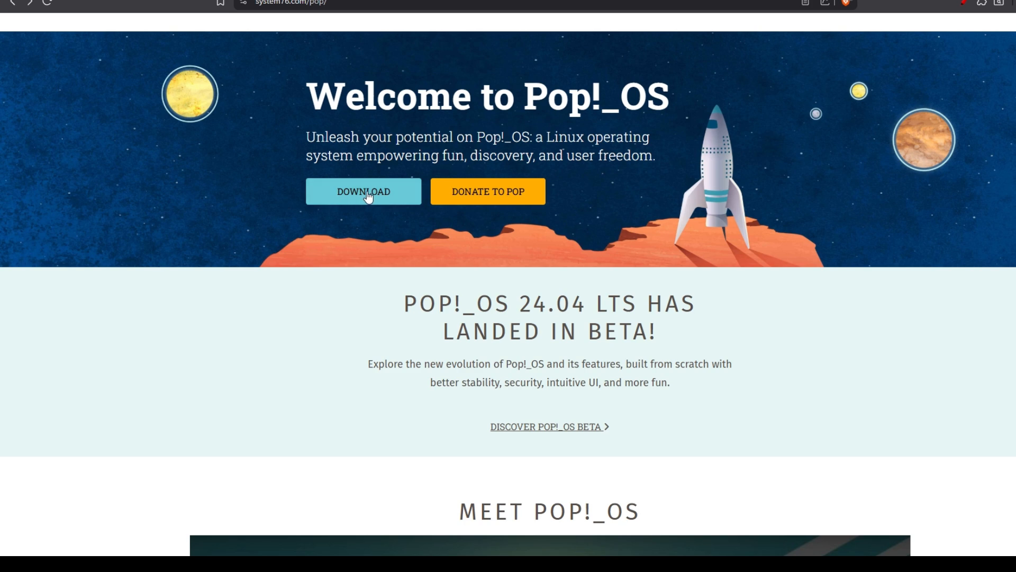
From the Pop!_OS download page, request the Pop!_OS 22.04 LTS image.
click(369, 197)
scroll(369, 196, down, 5)
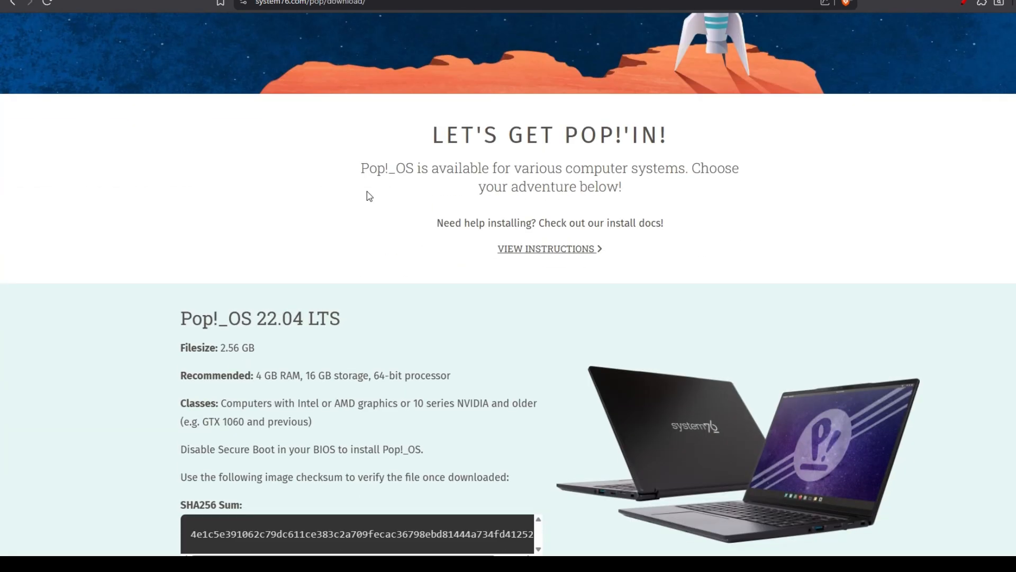
scroll(369, 196, down, 4)
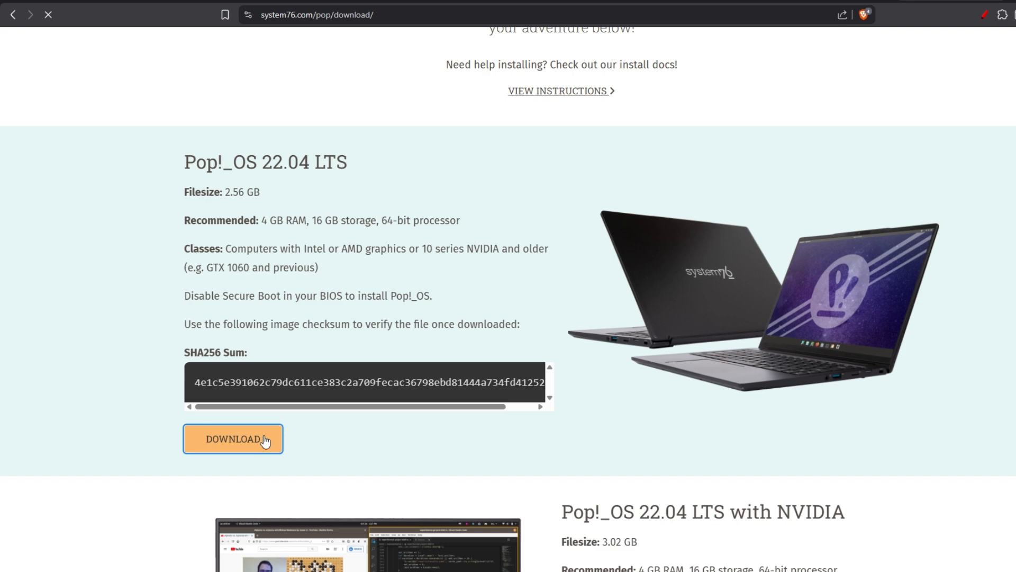
click(257, 358)
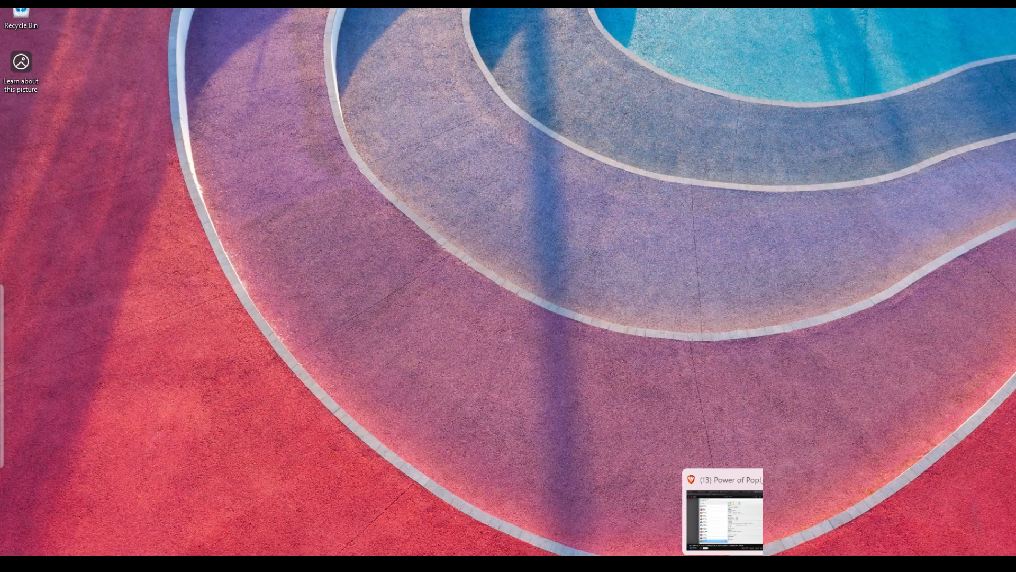
Start a new VM named PrimeOS using the pop-os_22.04_amd64_intel_58 ISO.
click(694, 564)
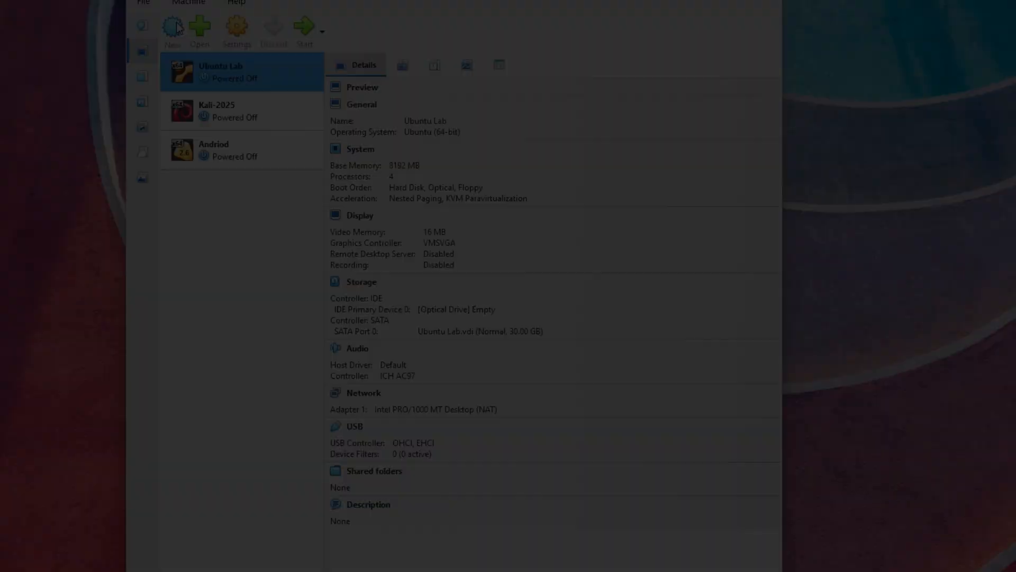
click(238, 42)
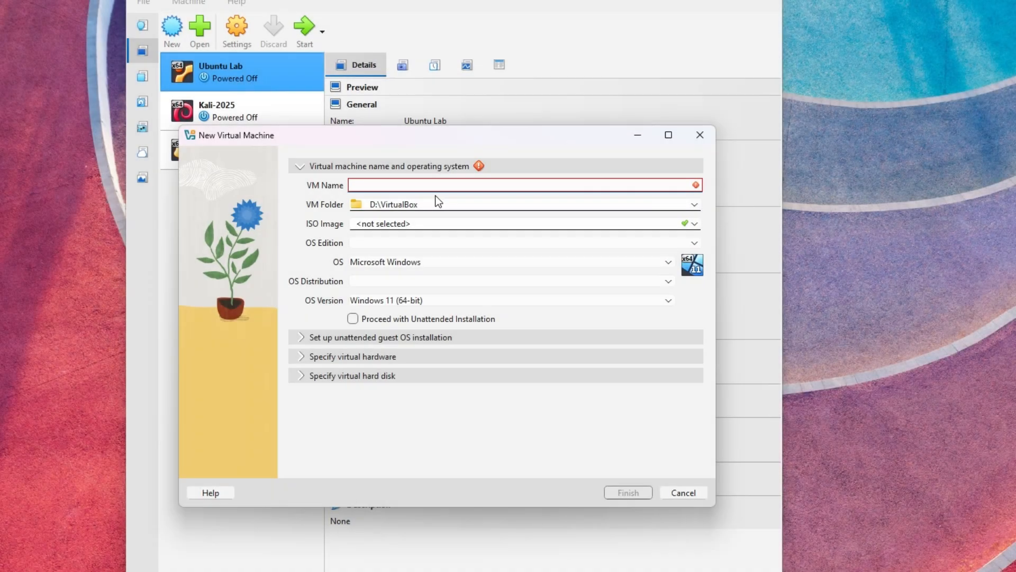
text(P)
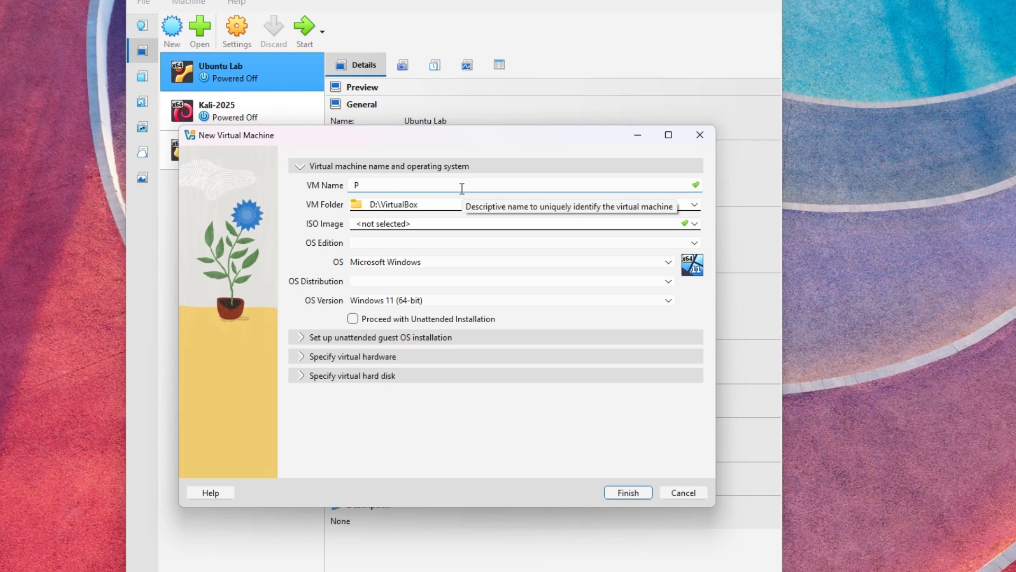
text(rimeOS)
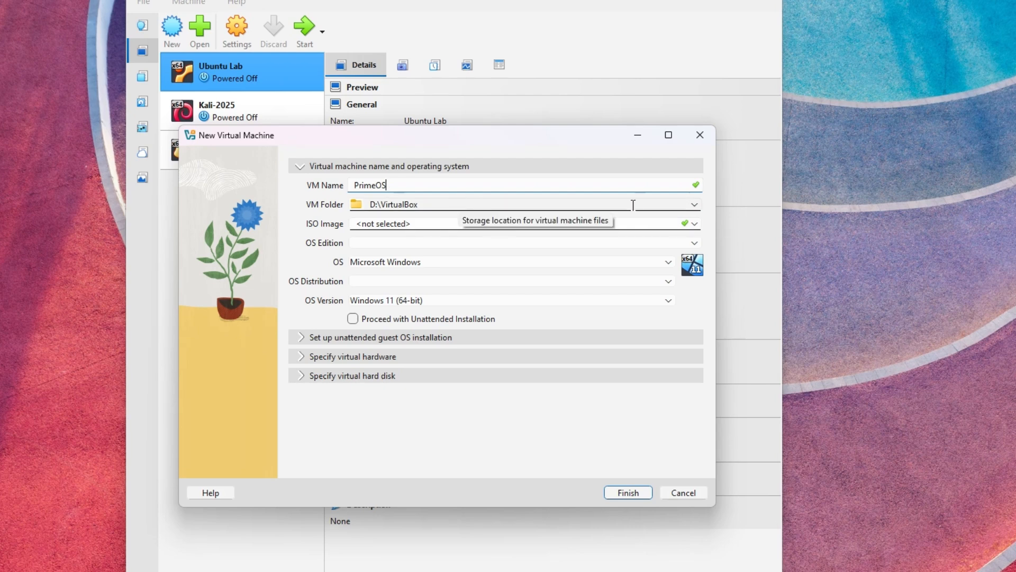
click(694, 224)
click(637, 251)
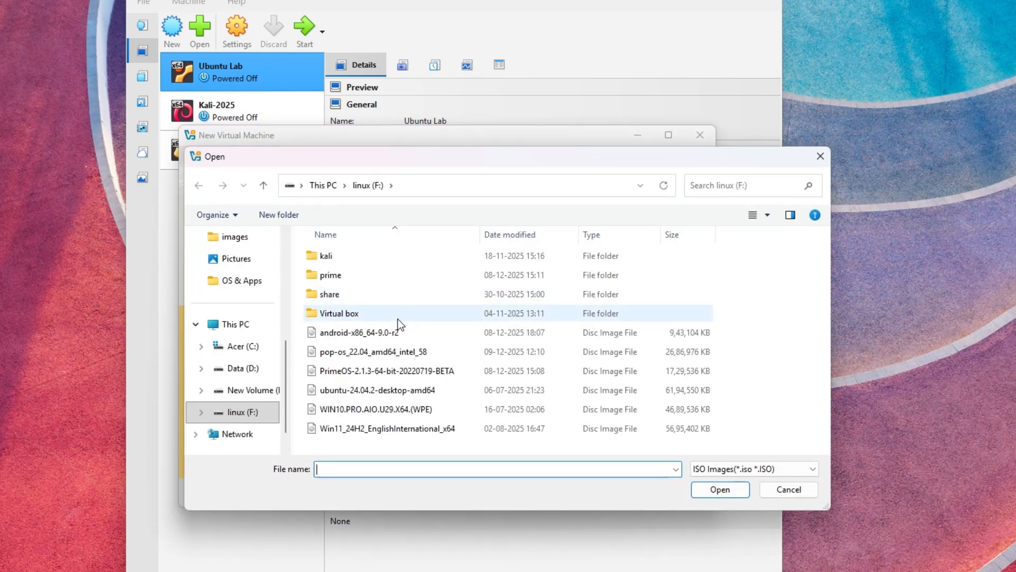
click(404, 357)
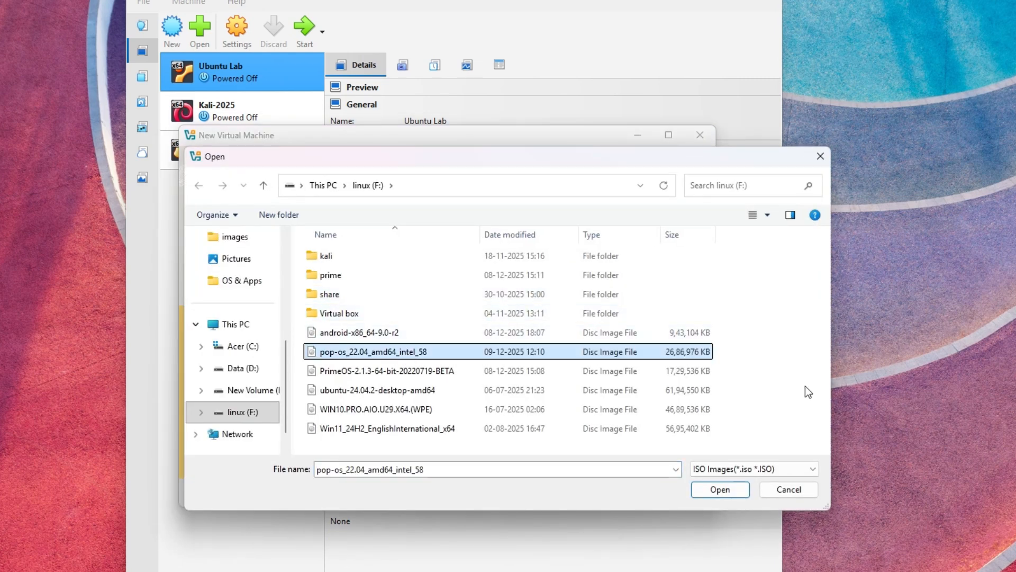
click(720, 490)
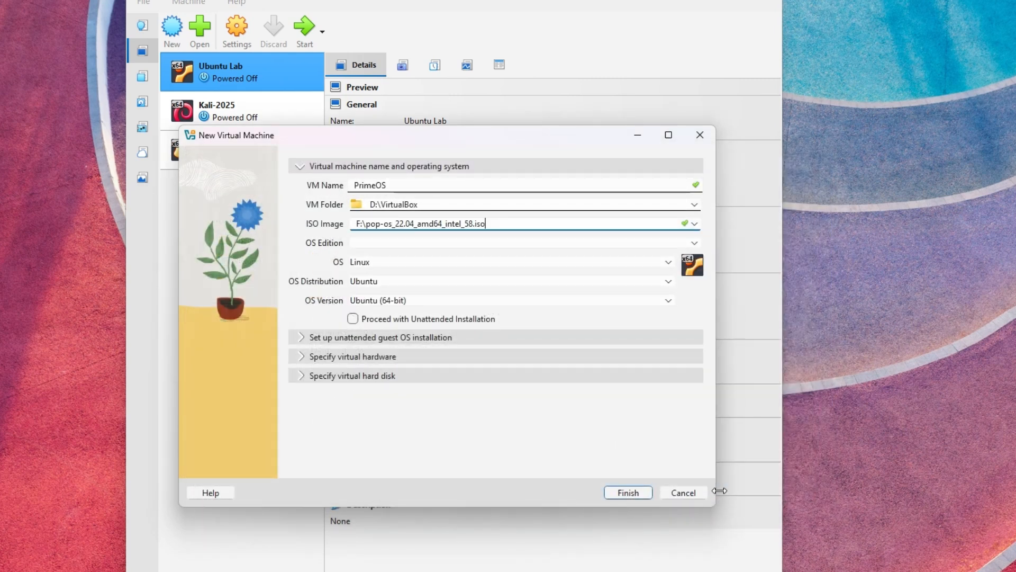
Give PrimeOS 4096 MB memory and 4 CPUs, keep the 25 GB disk, and create it.
click(307, 360)
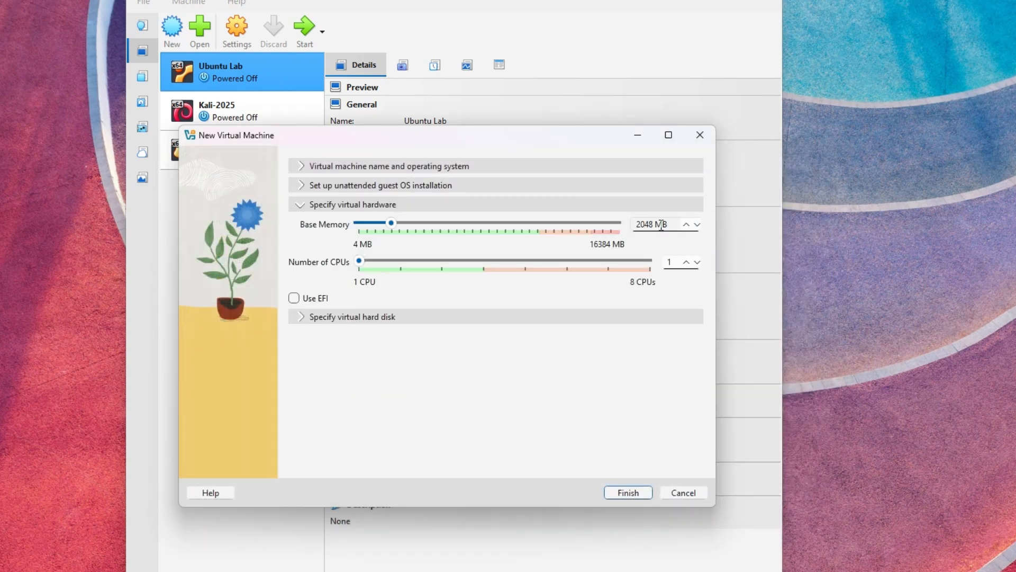
drag(670, 225, 587, 222)
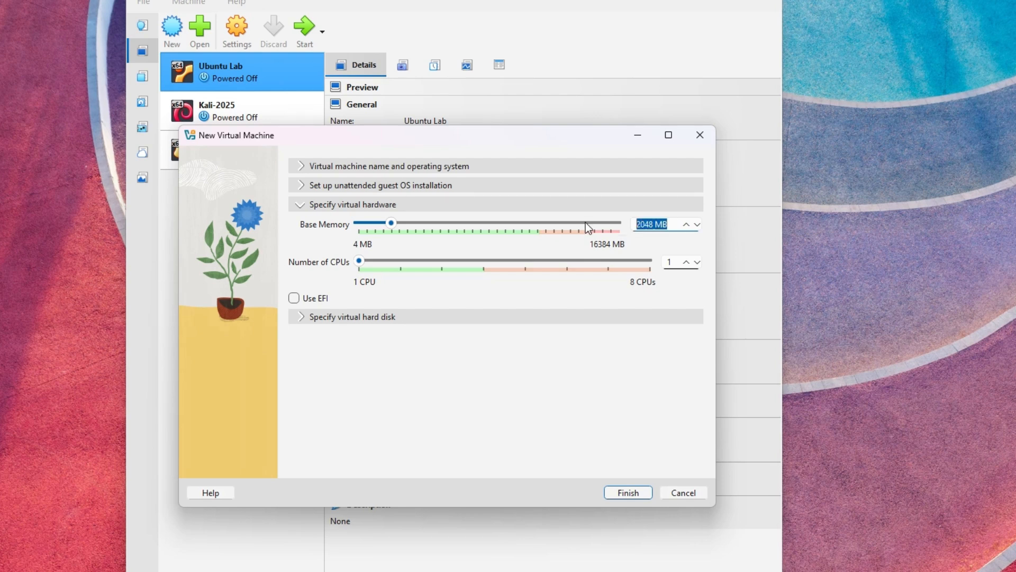
text(409)
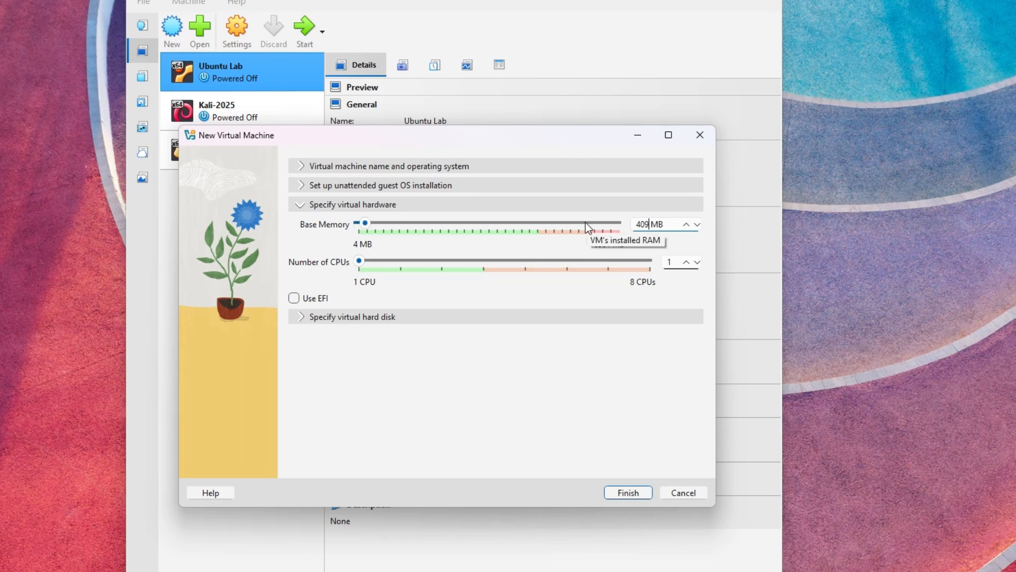
text(6)
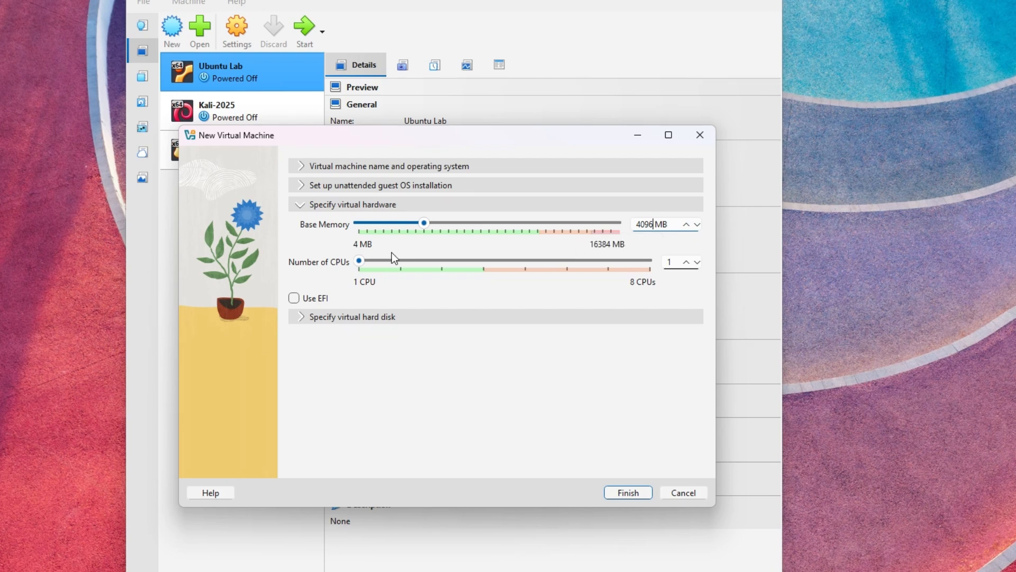
click(687, 262)
click(687, 262)
click(687, 262)
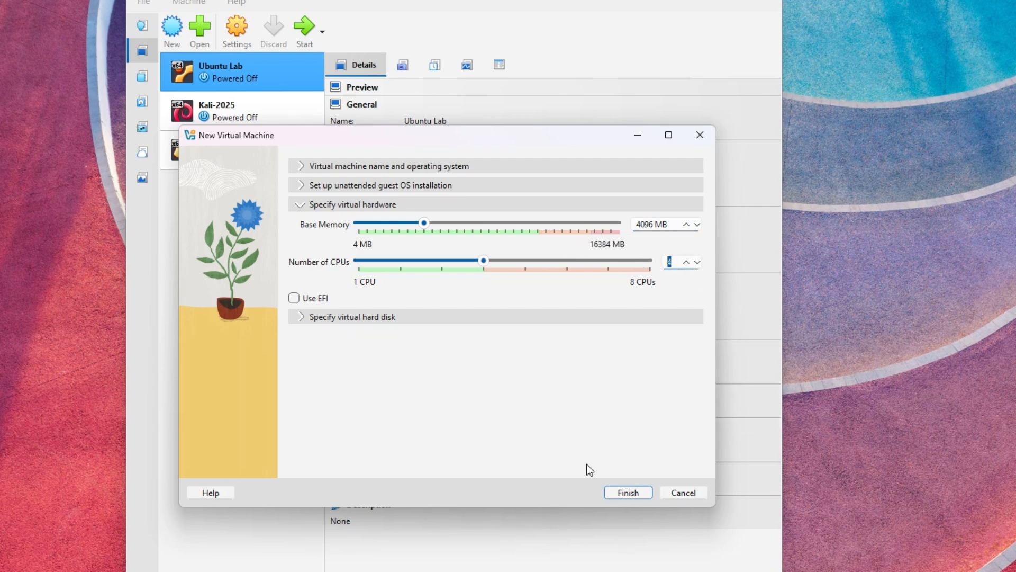
click(299, 317)
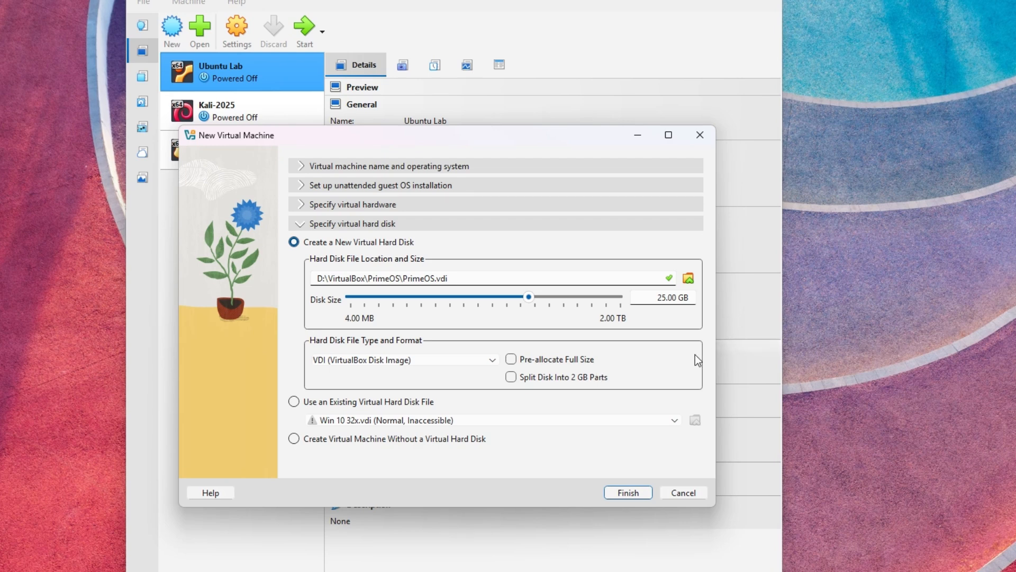
click(630, 494)
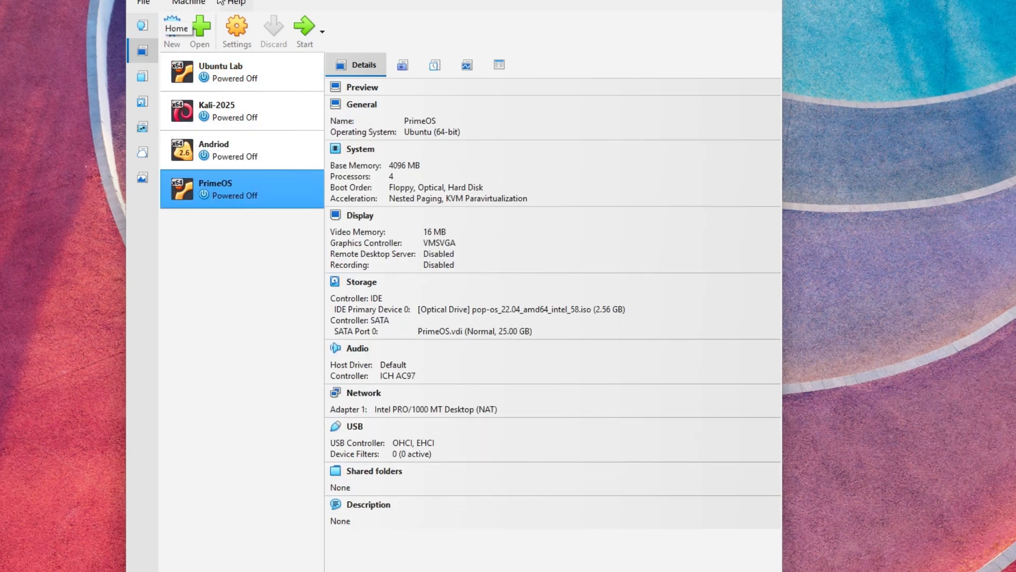
In PrimeOS settings, drop Floppy from the boot order, raise video memory to 128 MB, and save.
click(244, 36)
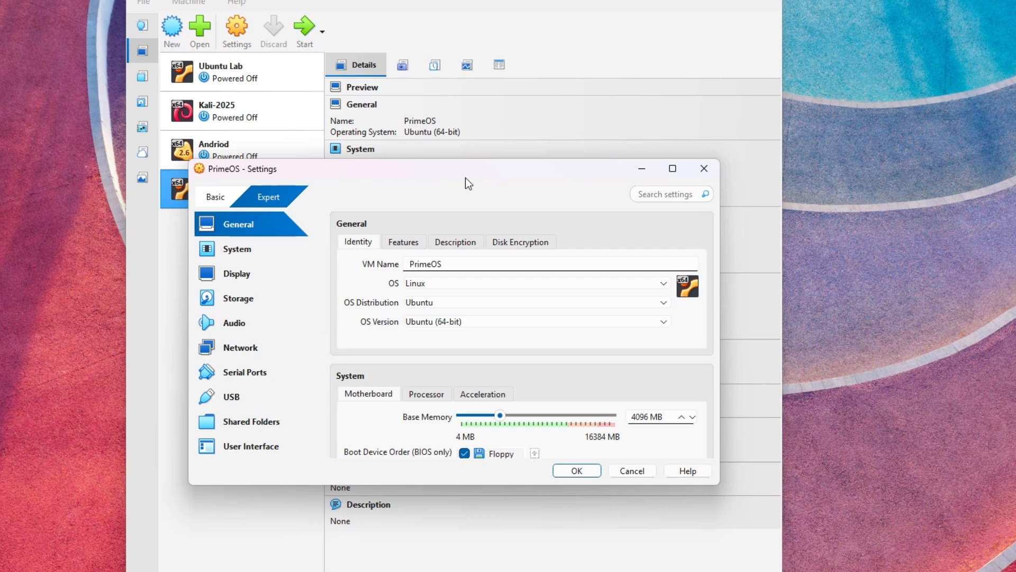
drag(466, 178, 415, 182)
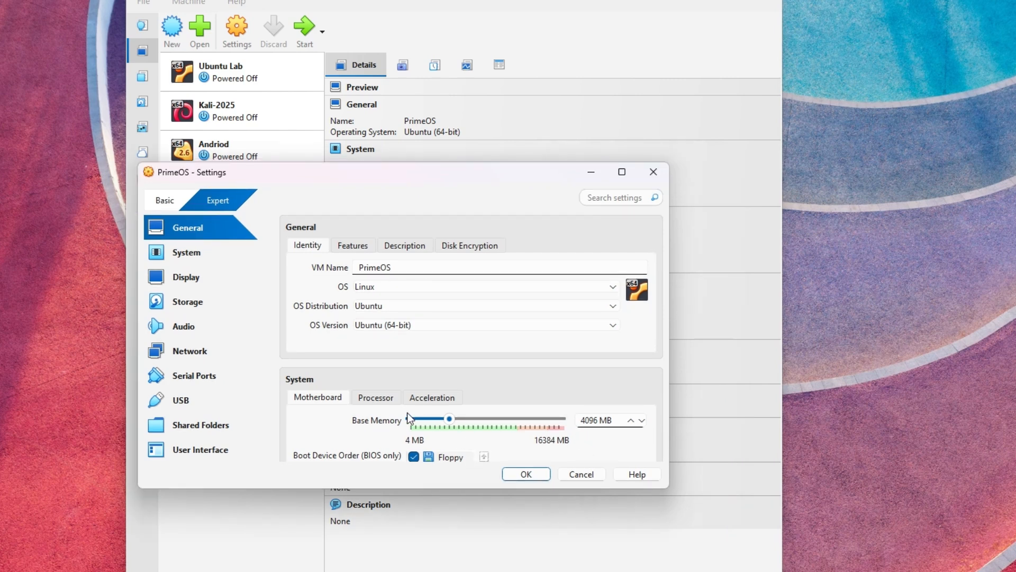
scroll(392, 428, down, 1)
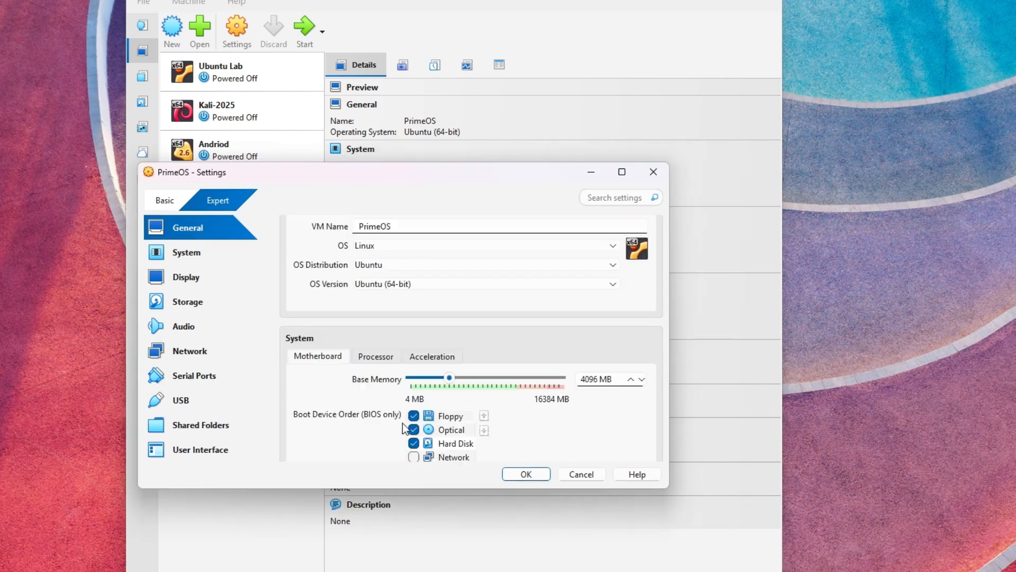
click(413, 416)
scroll(349, 422, down, 1)
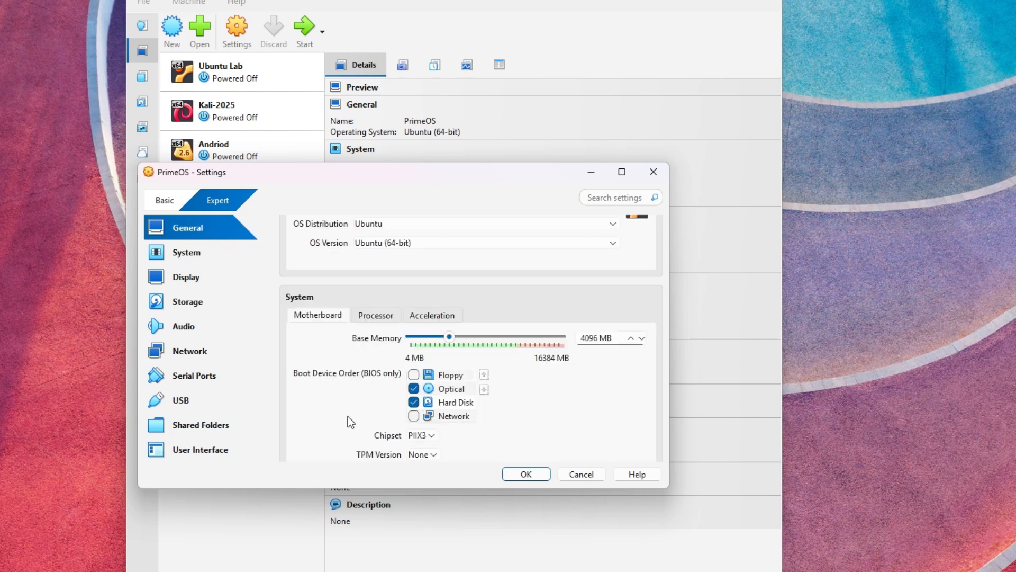
scroll(345, 388, down, 4)
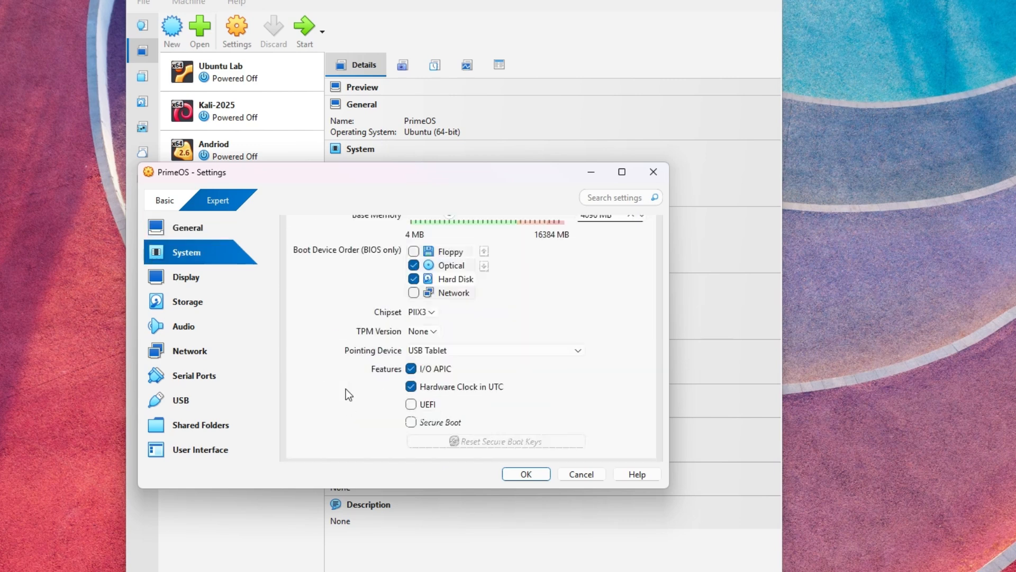
scroll(345, 390, down, 3)
drag(434, 360, 572, 361)
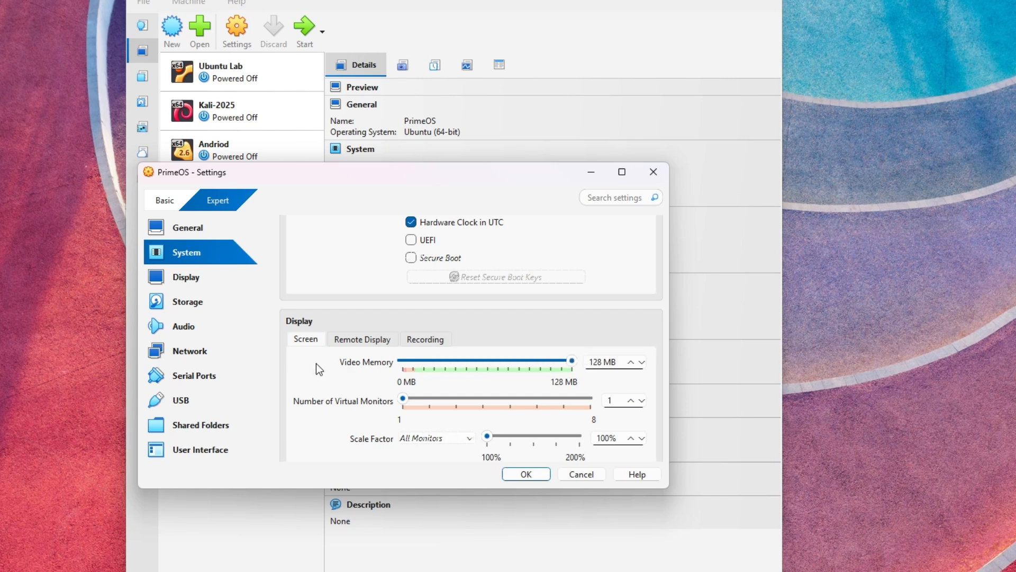
scroll(316, 363, down, 7)
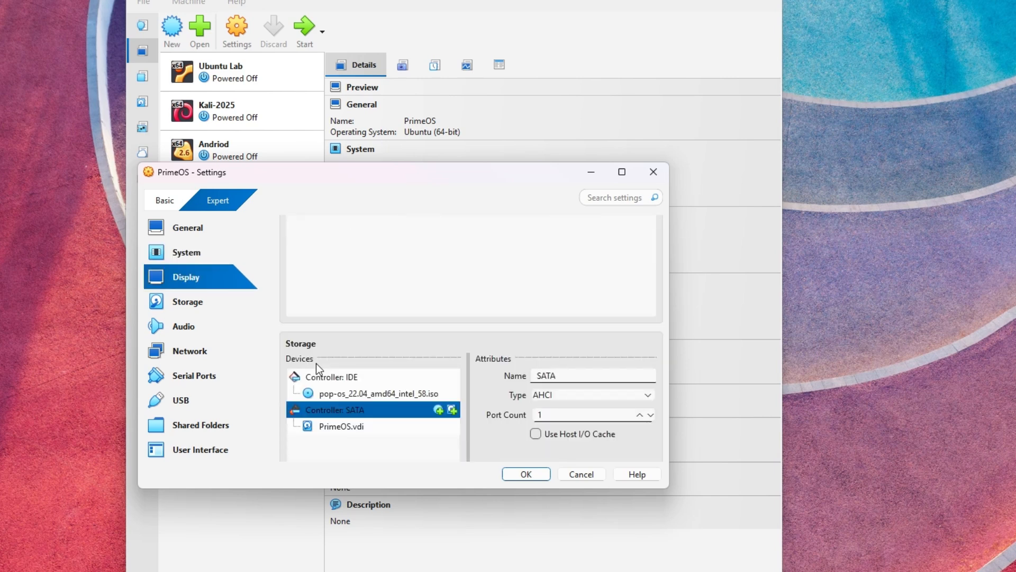
scroll(316, 363, down, 5)
key(Return)
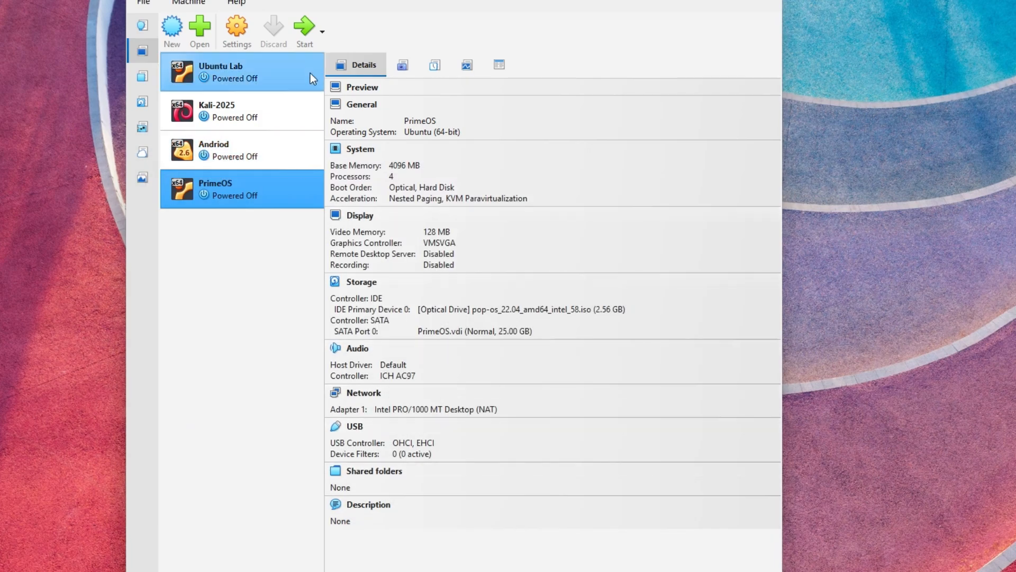
Boot PrimeOS and accept English and the default keyboard layout in the installer.
click(306, 27)
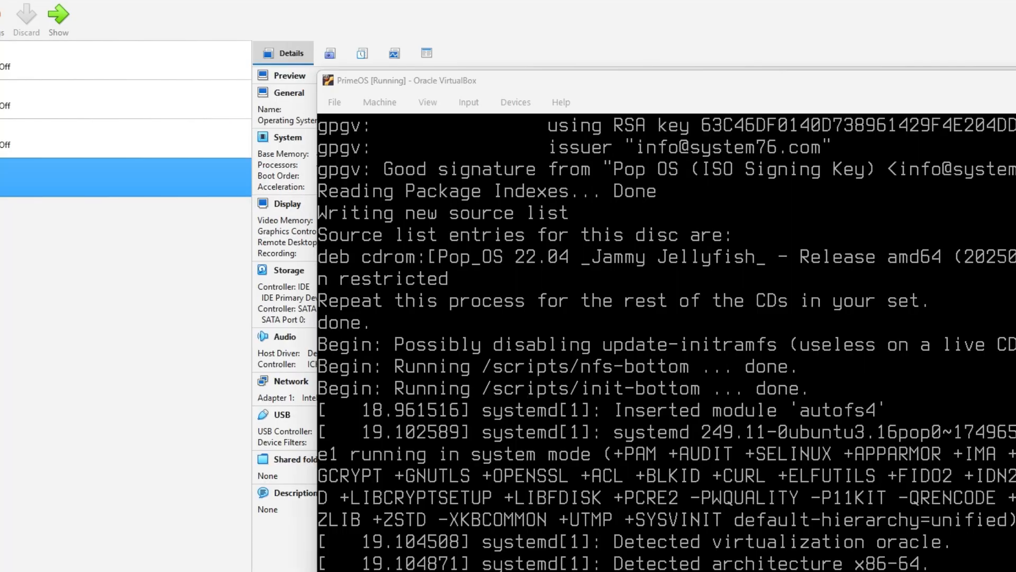
drag(967, 89, 879, 45)
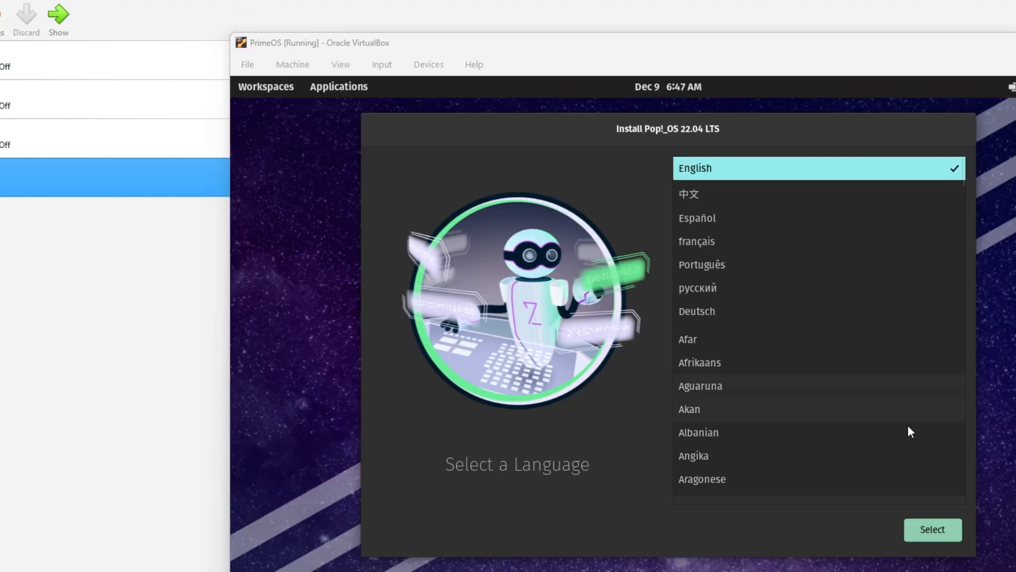
click(939, 530)
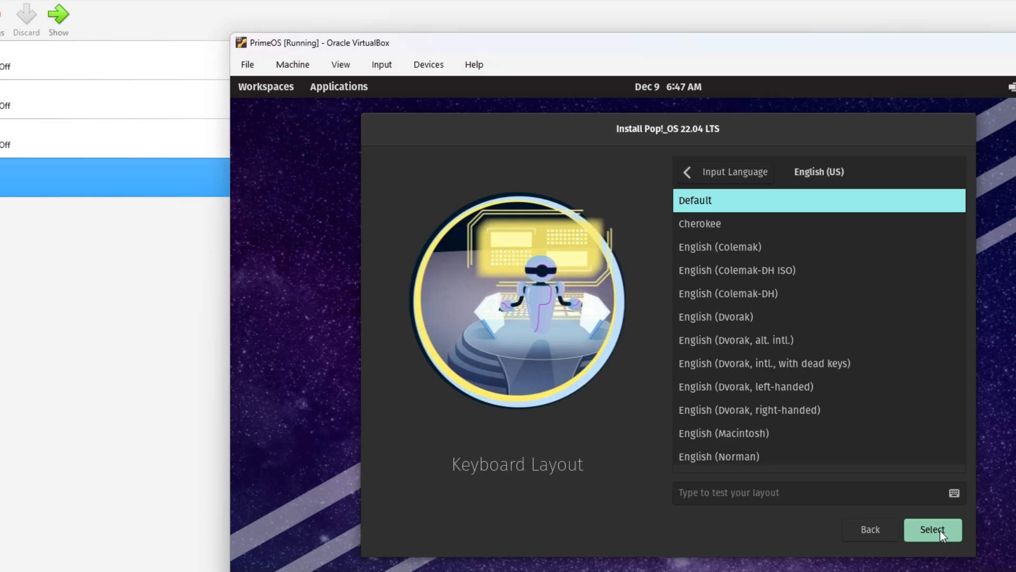
click(940, 531)
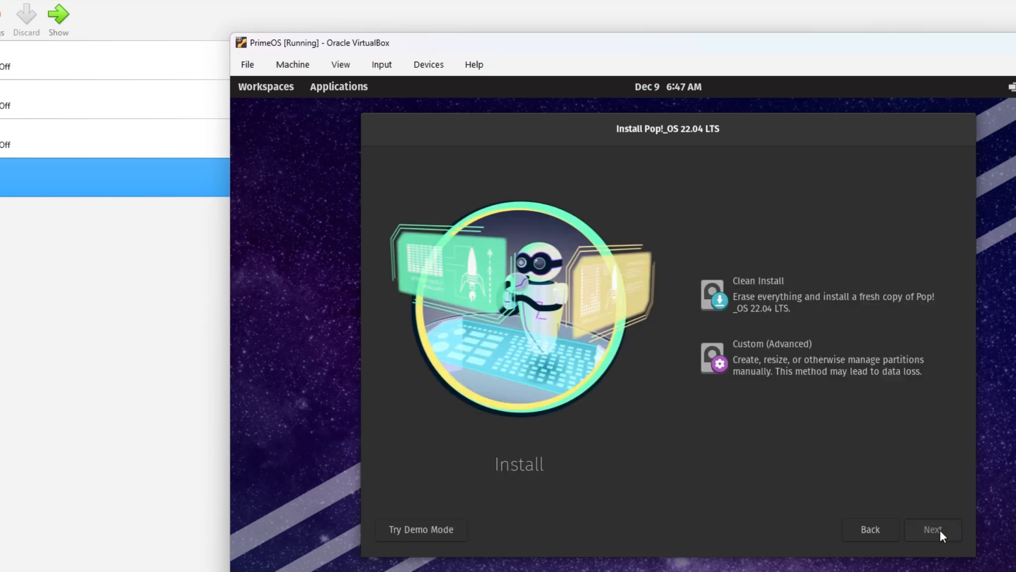
Choose Clean Install onto the ATA VBOX HARDDISK and confirm Erase and Install.
click(866, 302)
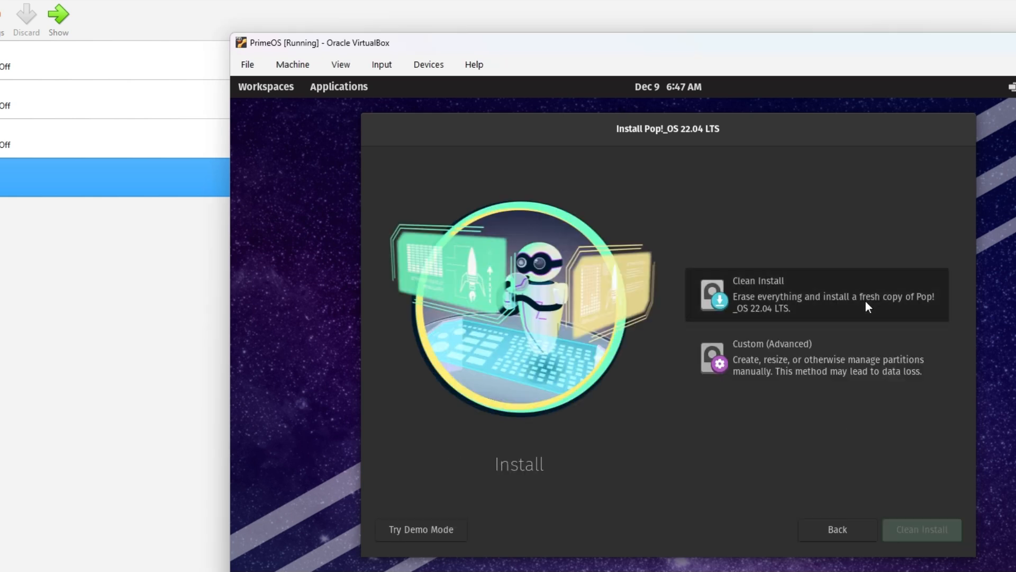
click(915, 528)
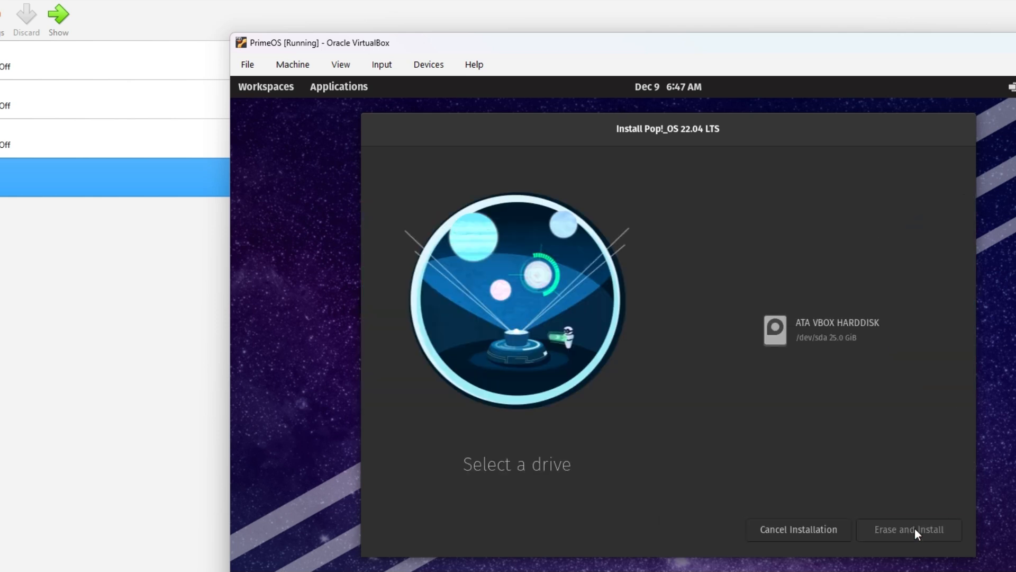
click(875, 337)
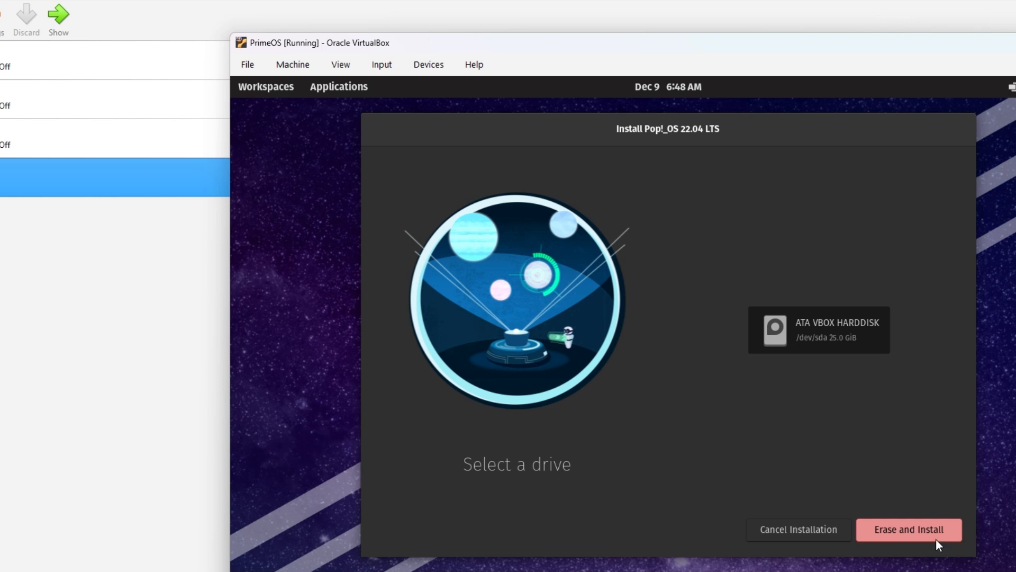
click(919, 530)
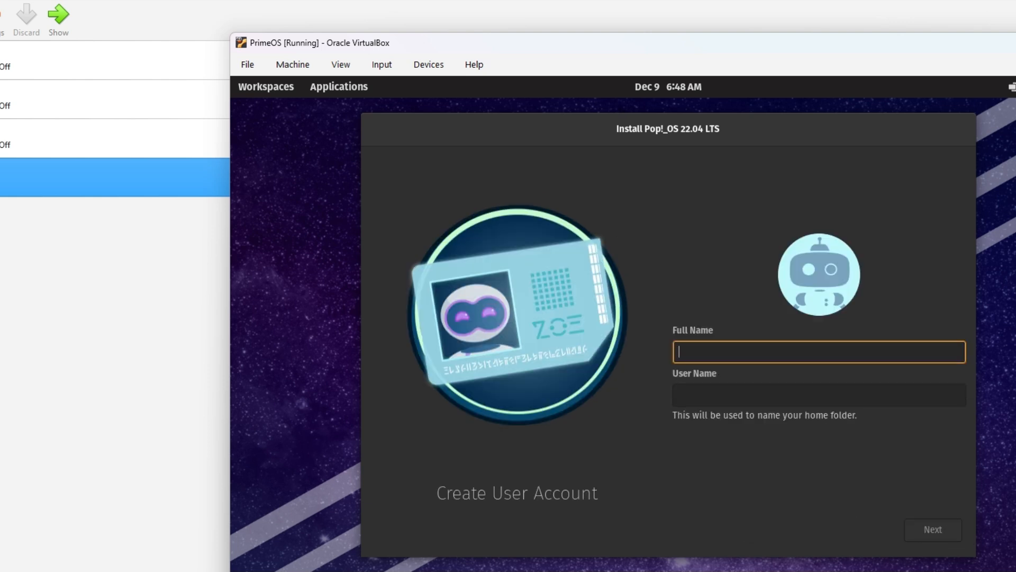
Enter the user's full name and set and confirm the account password.
text(Prompt)
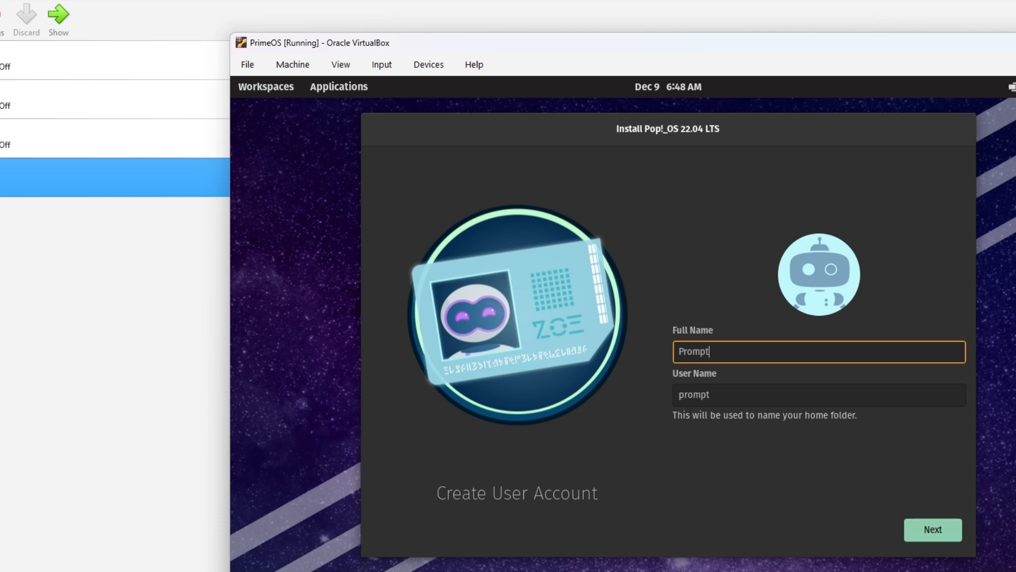
click(933, 530)
text(1234)
key(Tab)
text(1234)
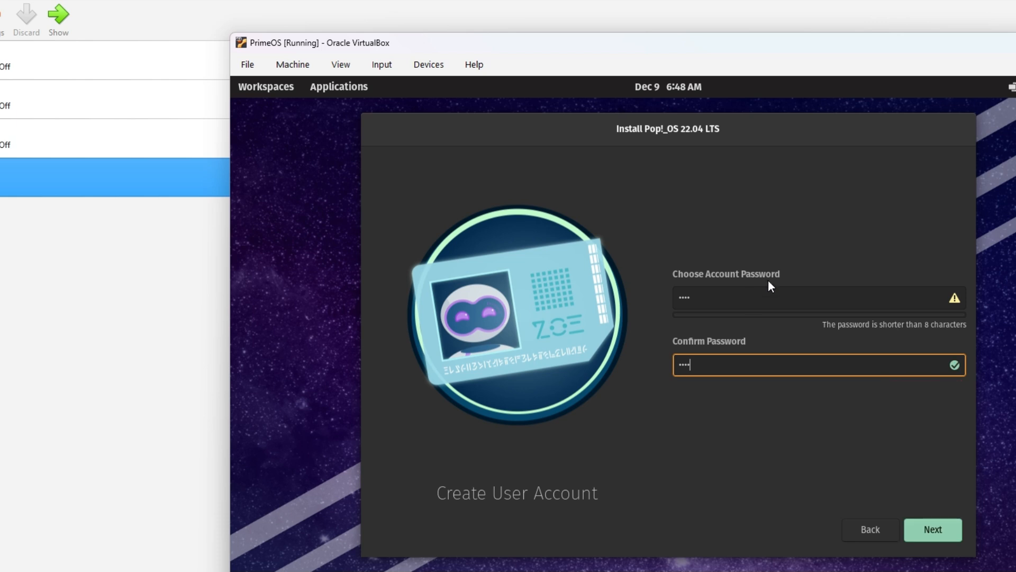
Accept drive encryption to begin installing, and switch the VM to full screen.
click(940, 532)
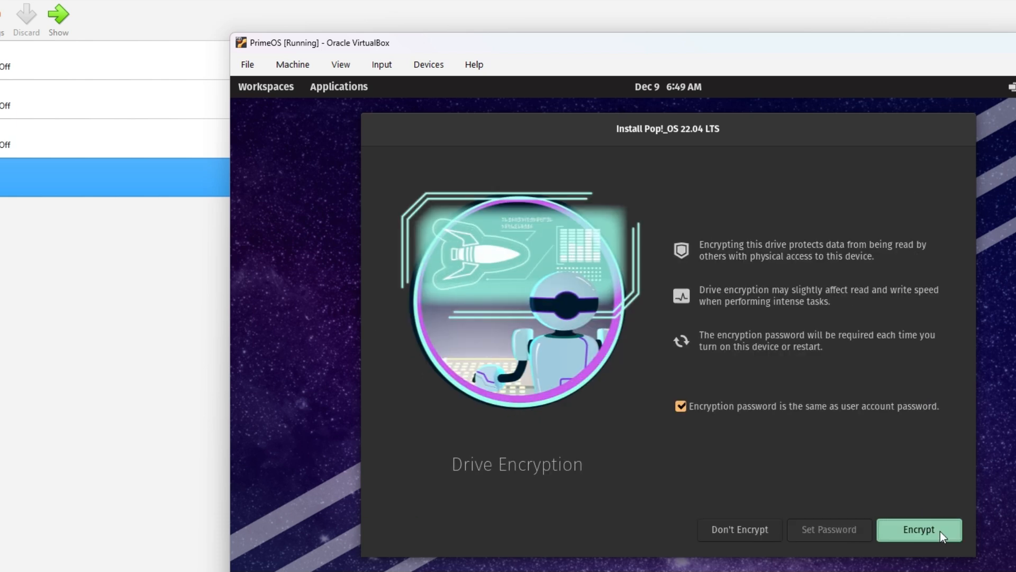
click(940, 532)
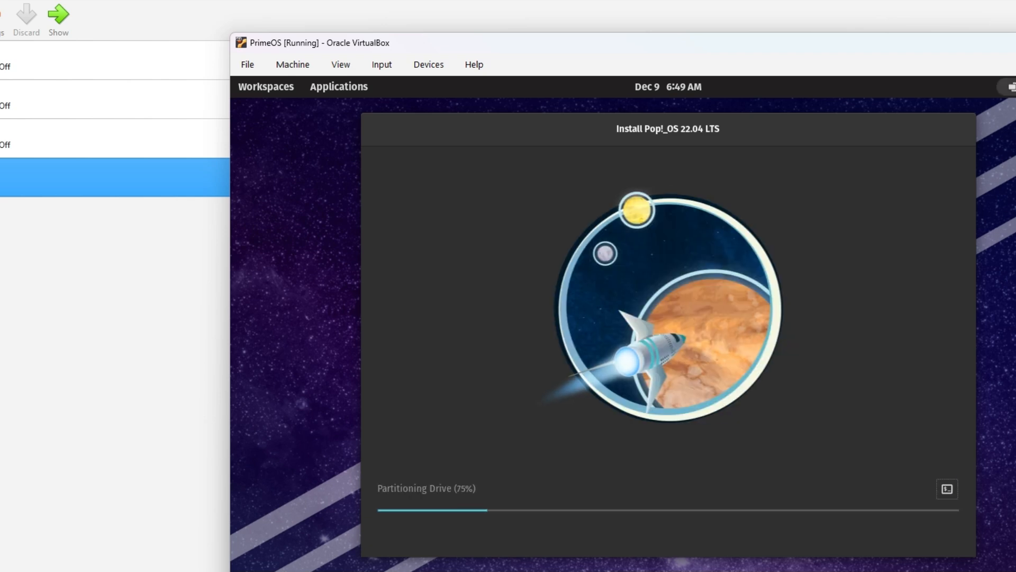
key(ctrl+f)
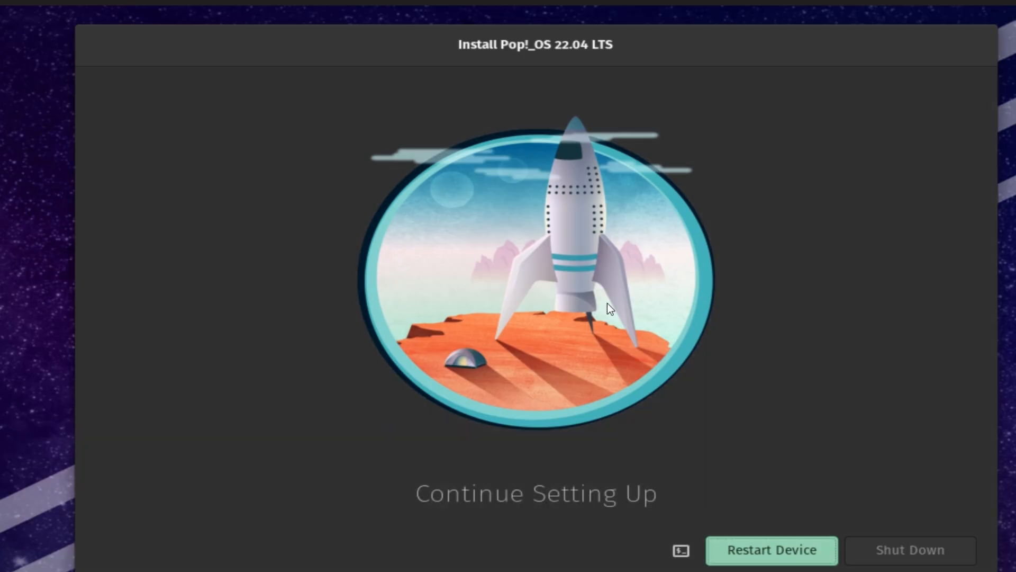
Restart into the installed system, unlock the encrypted disk with its passphrase, and log in.
click(803, 553)
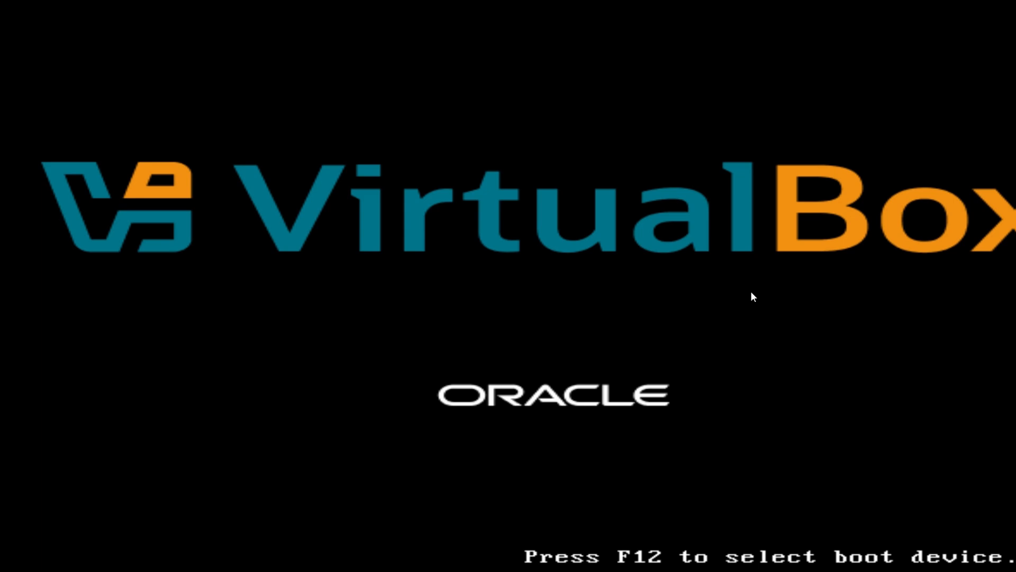
text(••)
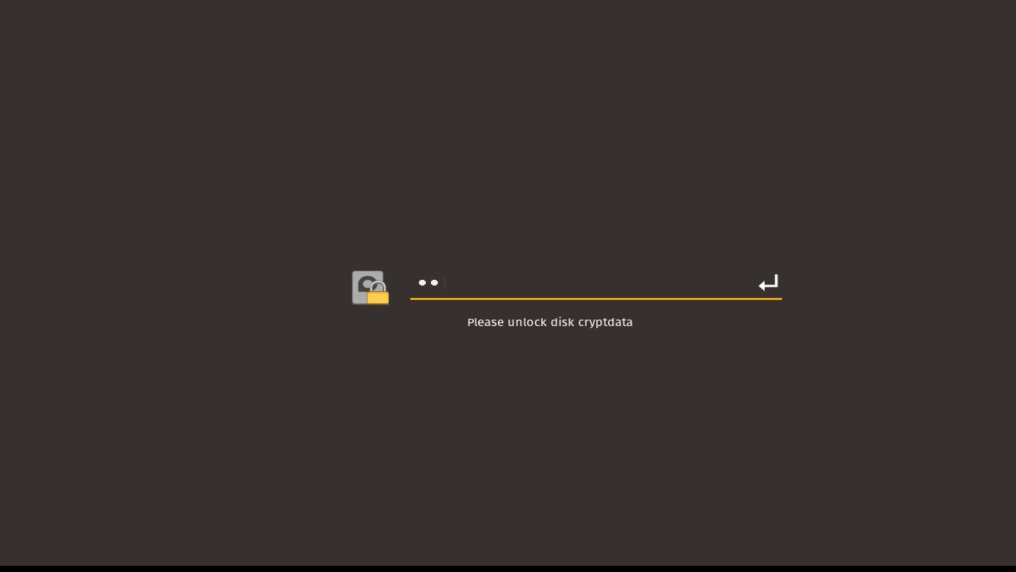
text(••)
key(Return)
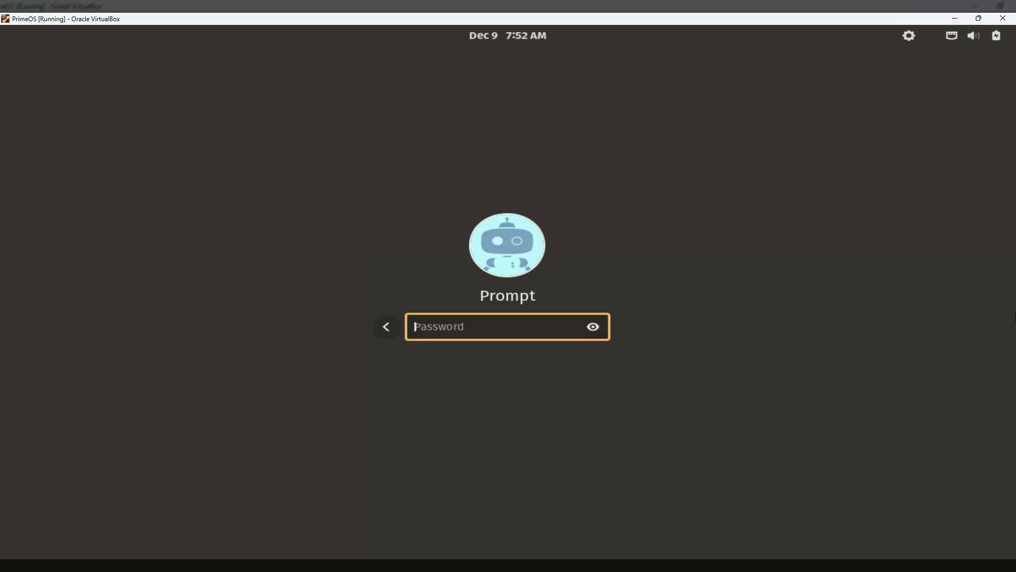
text(****)
key(Return)
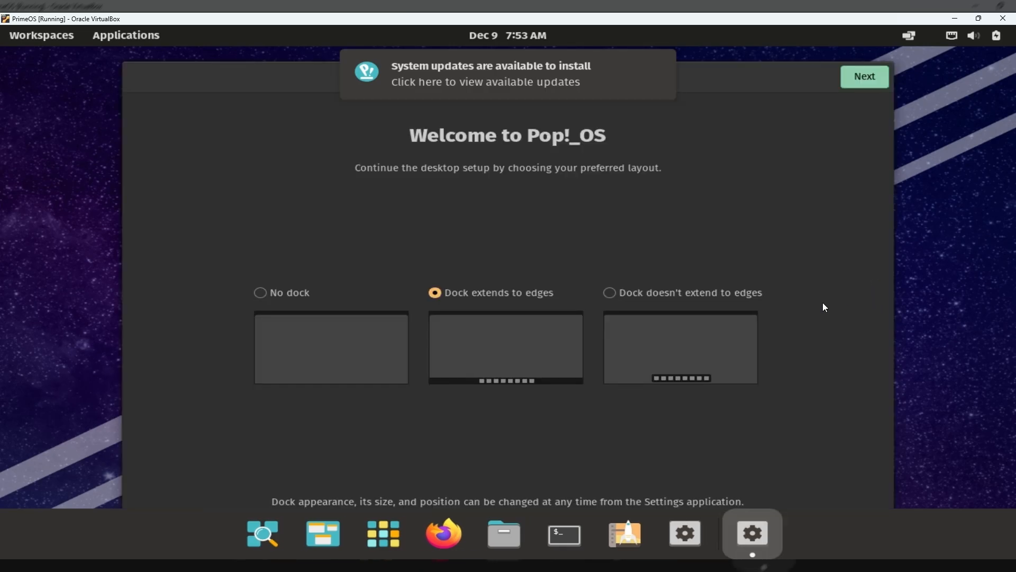
From the desktop's Display Settings, apply the 1920 × 1080 (16:9) resolution.
right_click(913, 127)
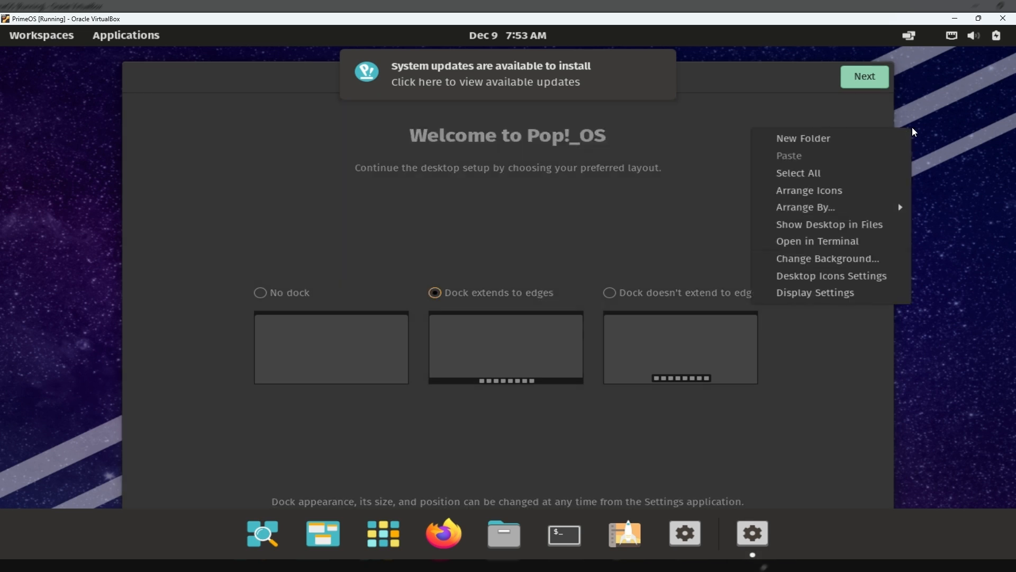
click(829, 292)
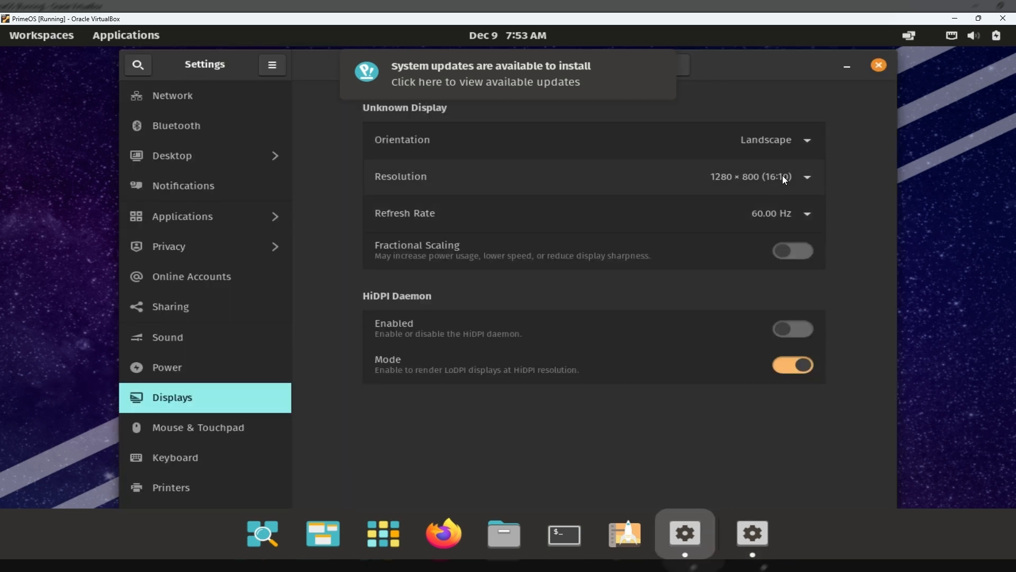
click(779, 178)
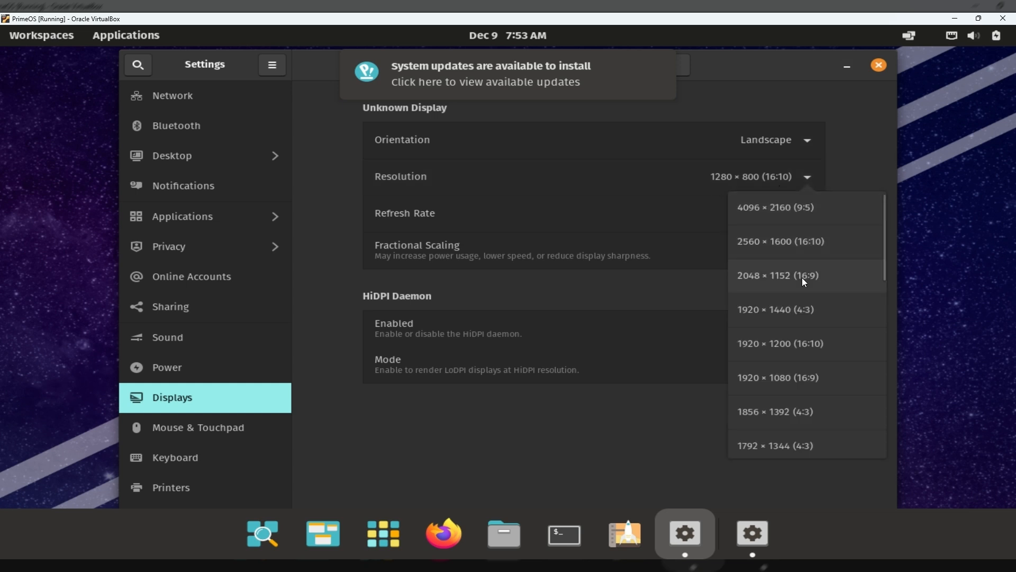
click(808, 380)
click(862, 65)
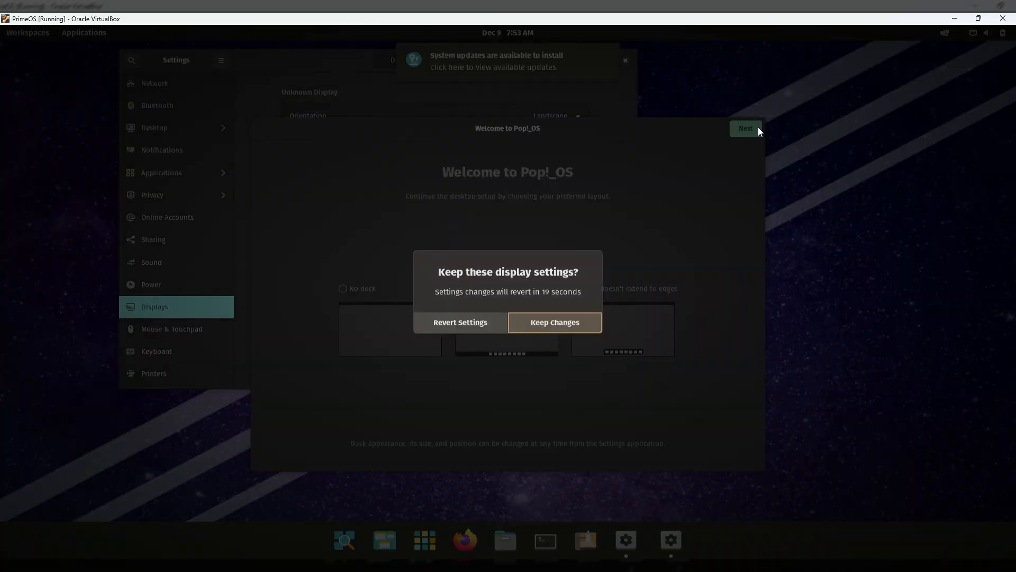
Keep the new resolution and accept defaults through the dock, top bar, launcher, gestures, appearance and privacy pages.
click(535, 330)
click(752, 129)
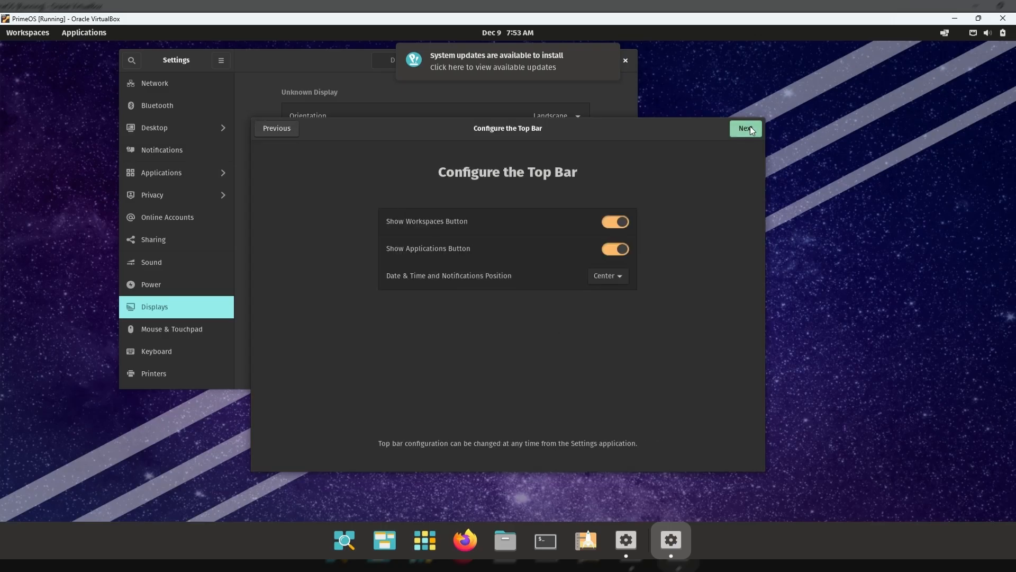
click(750, 128)
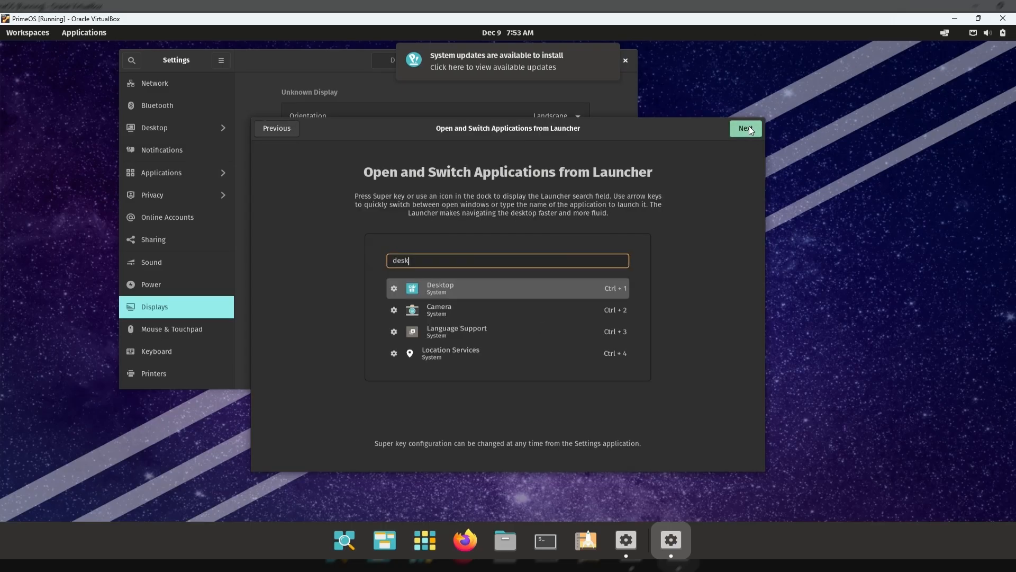
click(748, 128)
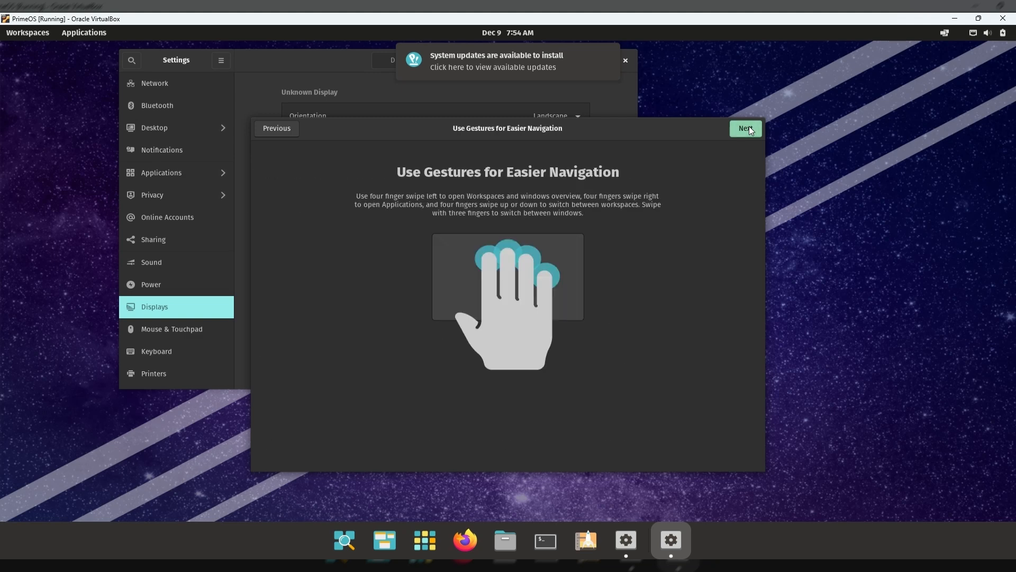
click(748, 128)
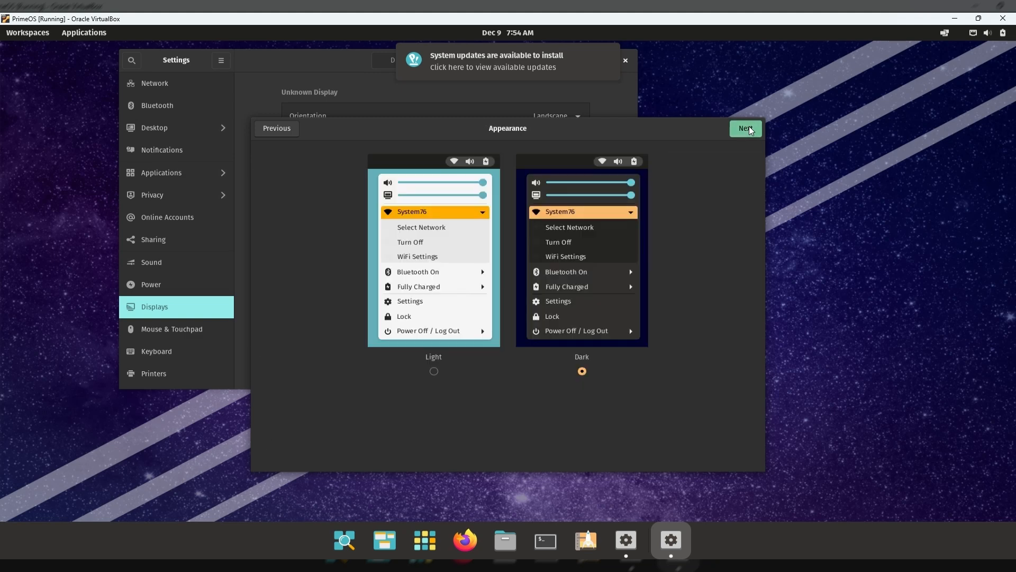
click(748, 128)
click(749, 128)
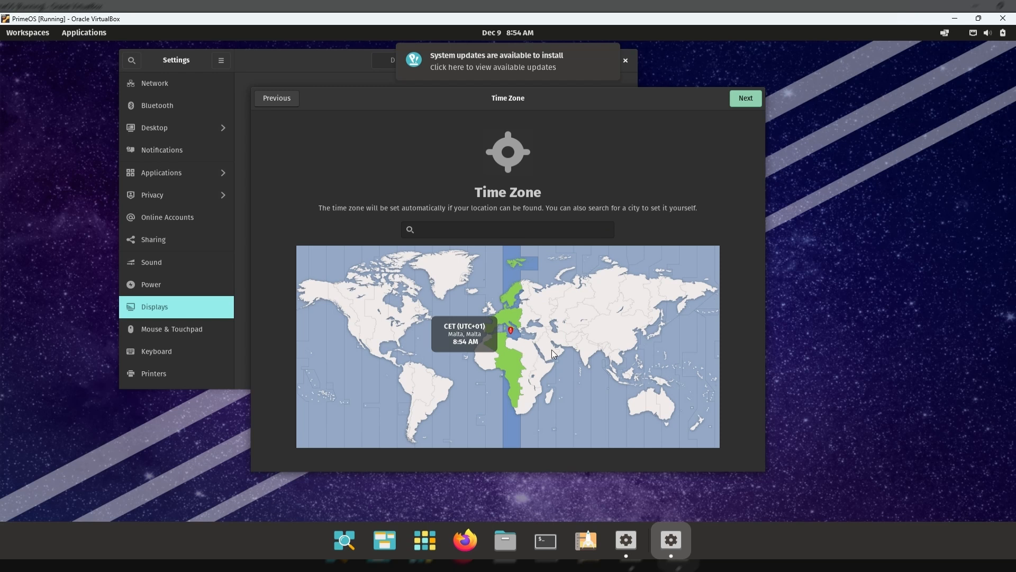
Set the time zone to Kathmandu, skip online accounts, and finish the welcome setup.
click(587, 351)
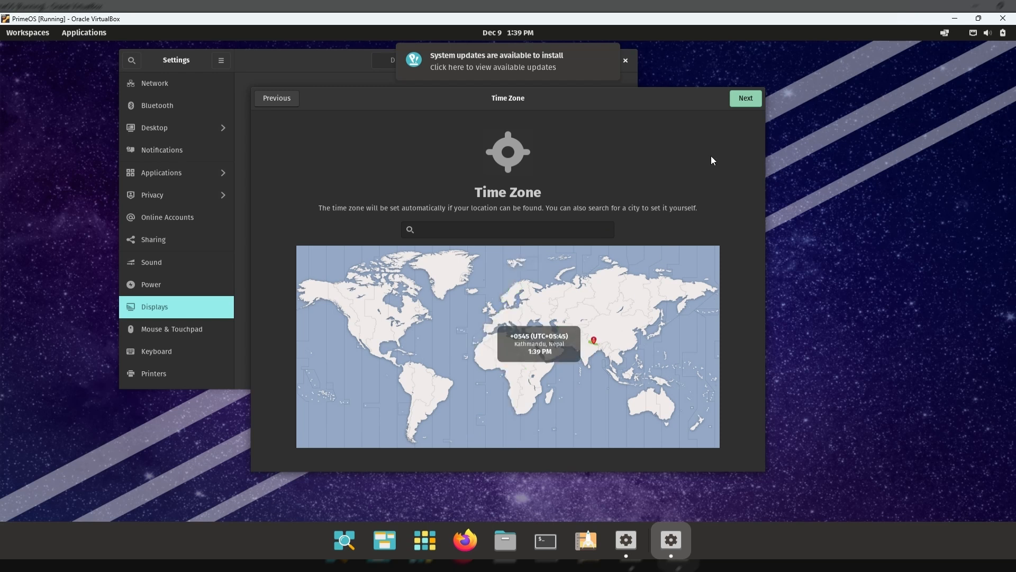
click(755, 101)
click(755, 101)
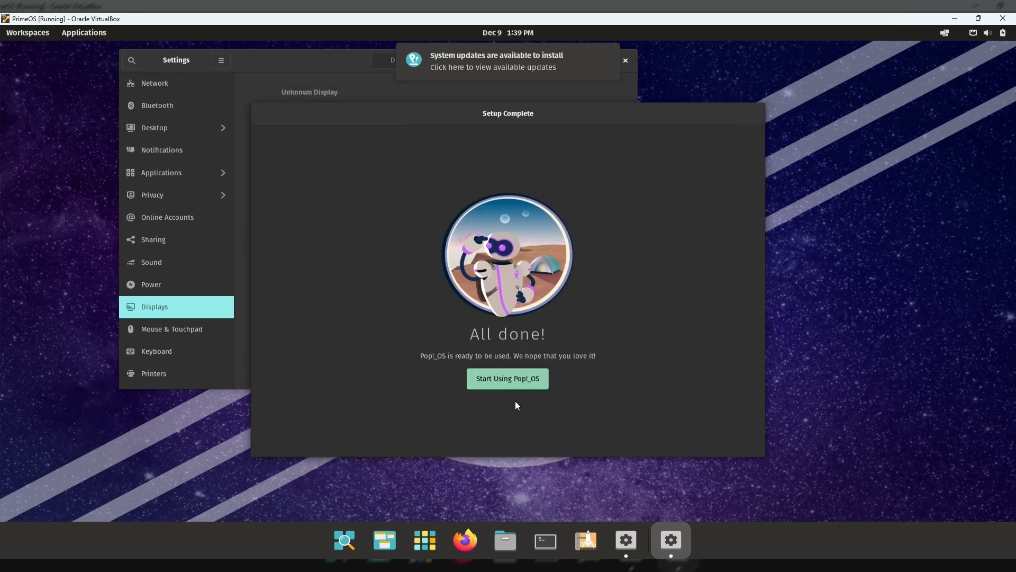
click(486, 380)
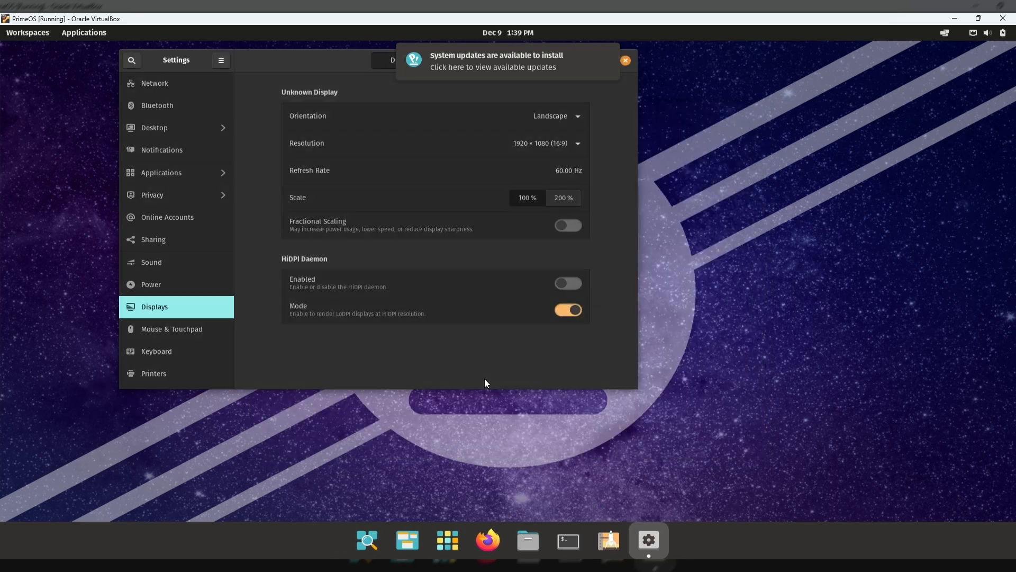
Close the Settings window and launch Pop!_Shop from the applications library.
click(626, 61)
click(448, 540)
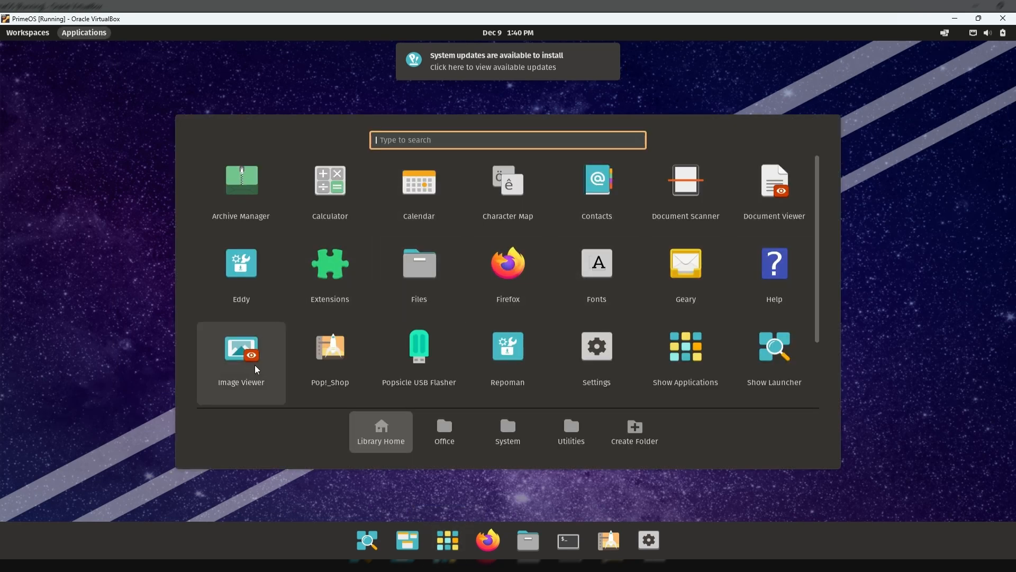
click(347, 365)
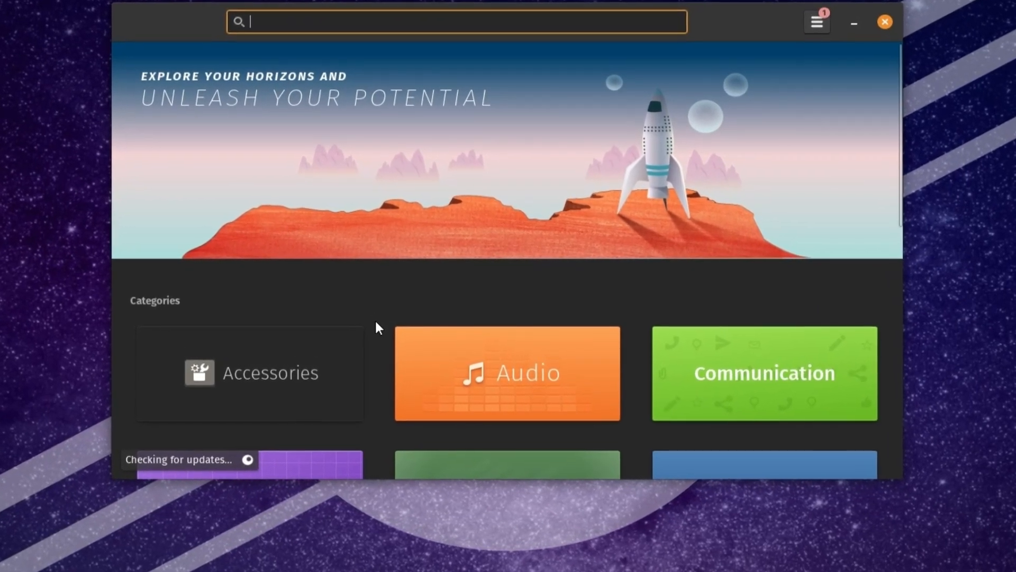
Browse Pop!_Shop, then view Updates & Installed Software showing 1 update with 99 components.
scroll(379, 323, down, 3)
scroll(366, 322, down, 10)
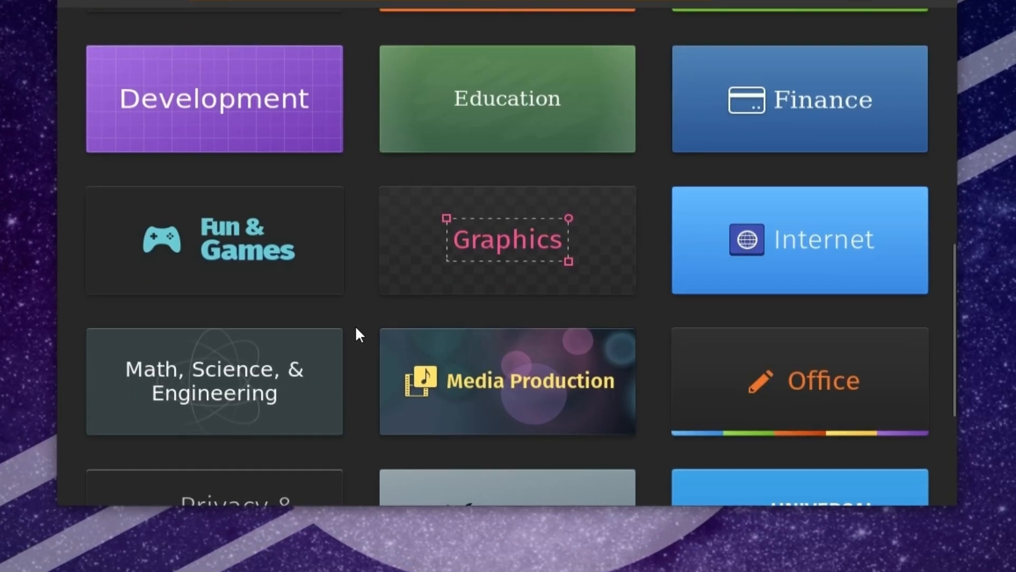
scroll(357, 332, down, 4)
scroll(355, 333, down, 2)
scroll(348, 329, down, 2)
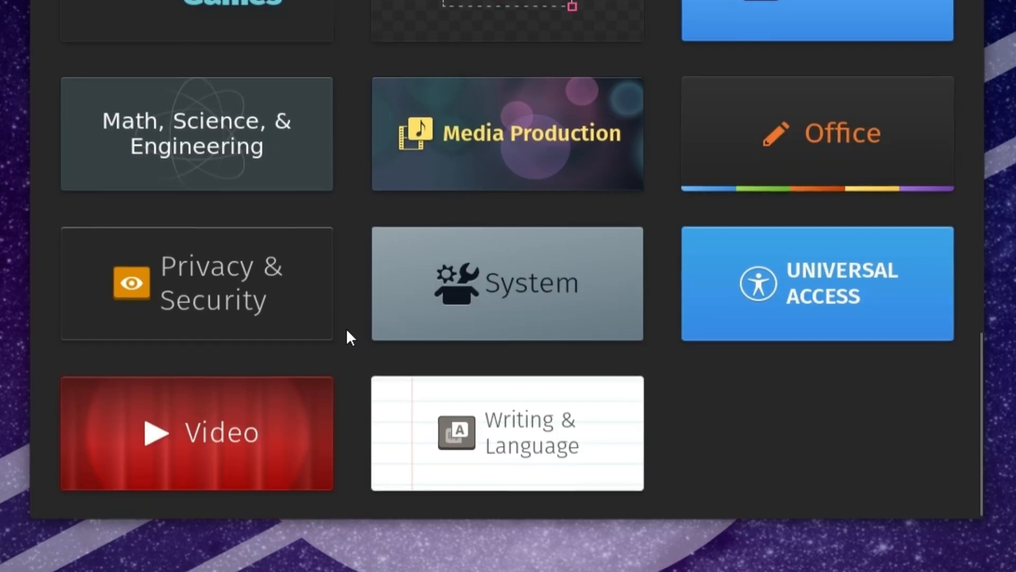
scroll(345, 329, up, 10)
scroll(339, 330, up, 5)
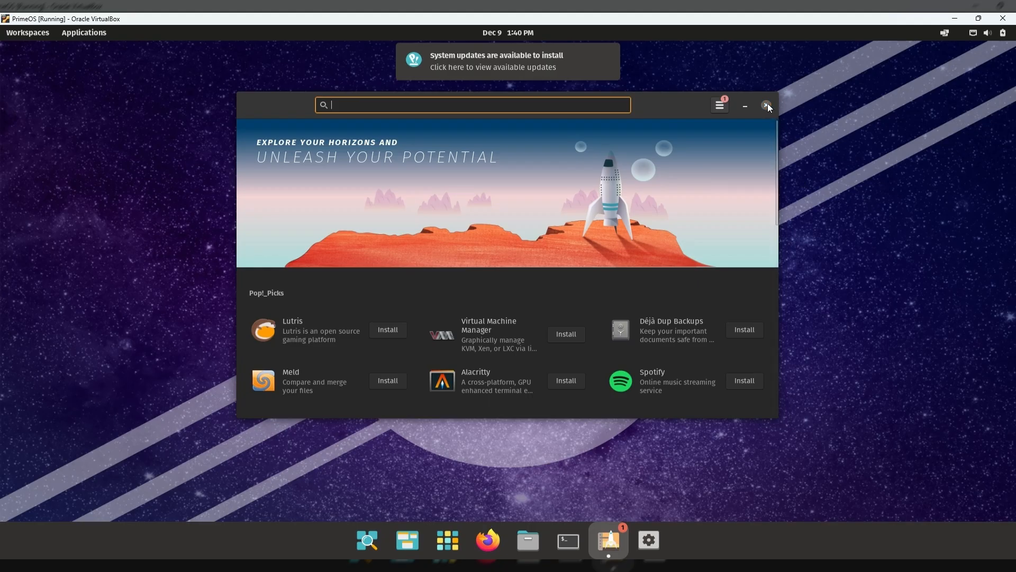
click(723, 109)
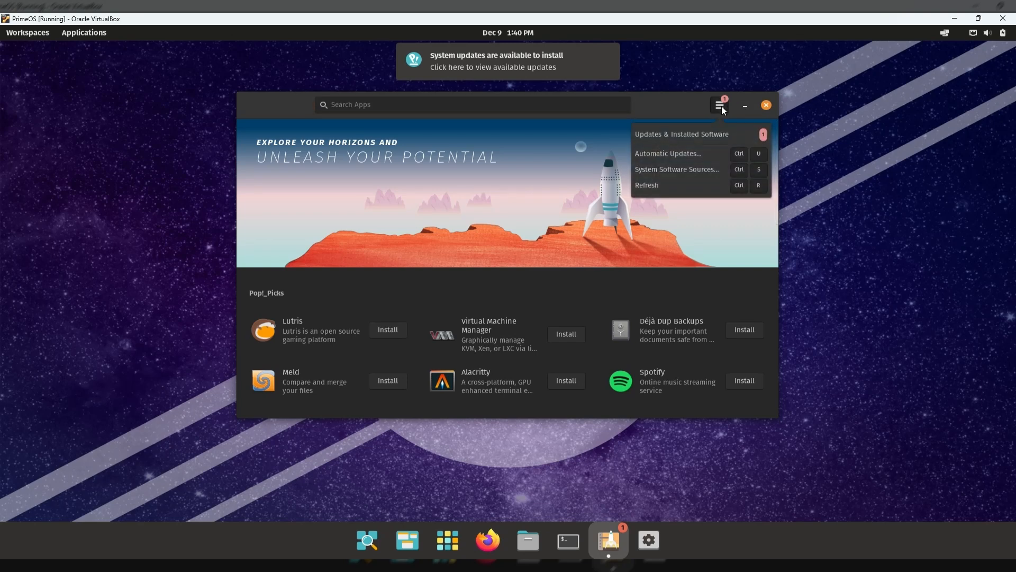
click(710, 139)
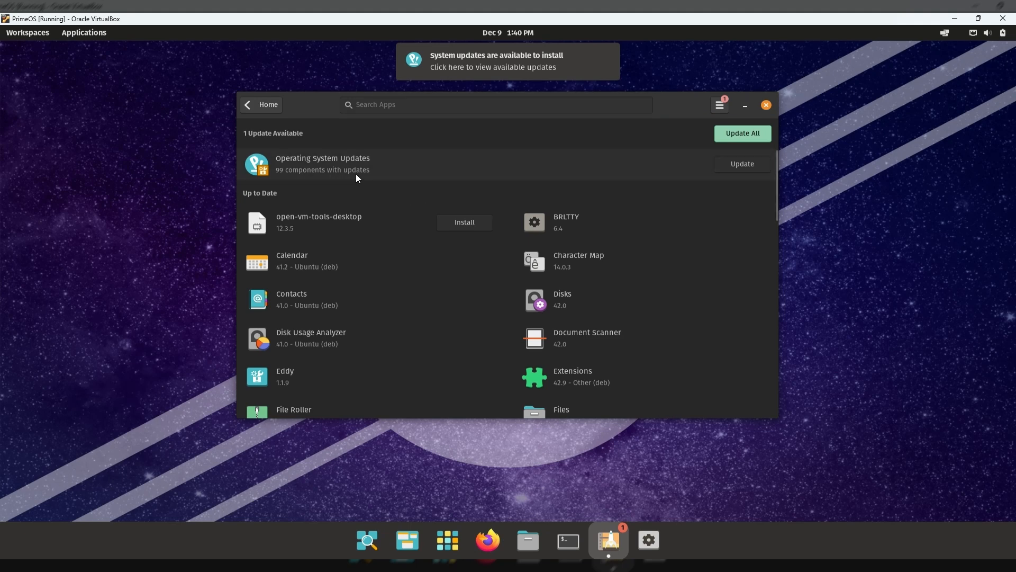
Close the app store, then run sudo apt update && sudo apt upgrade in a terminal, confirming with y.
click(766, 105)
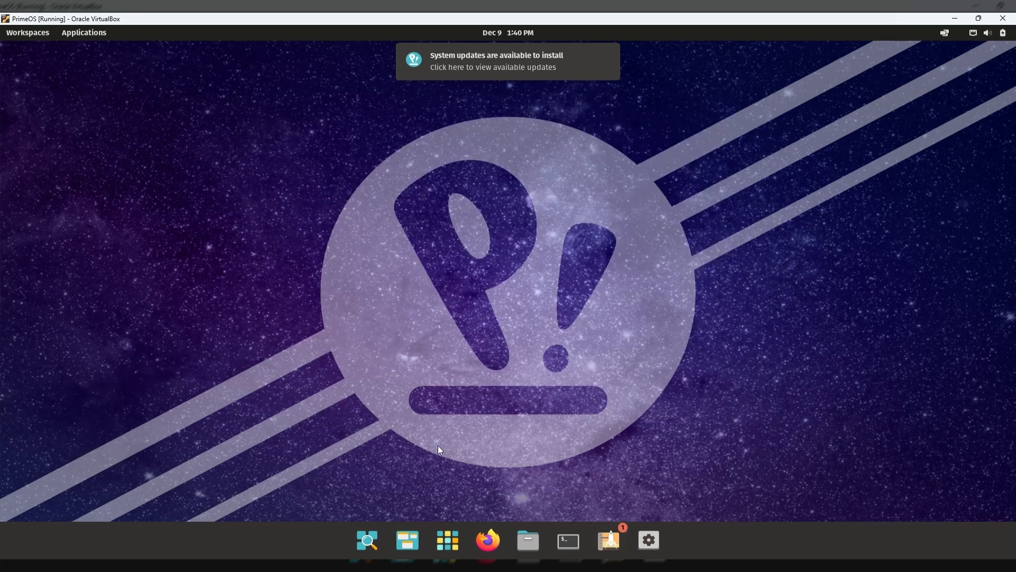
click(447, 540)
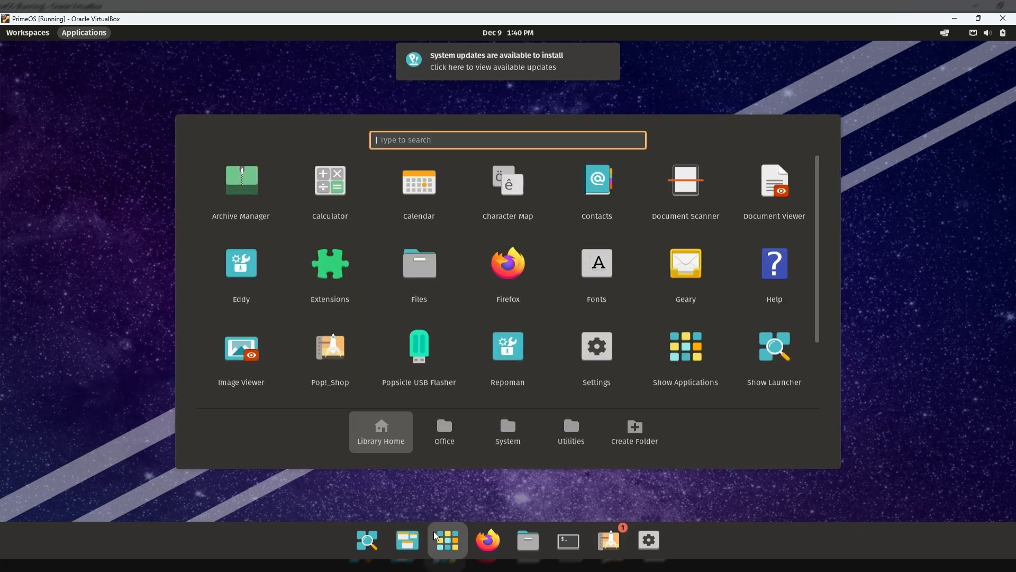
click(569, 540)
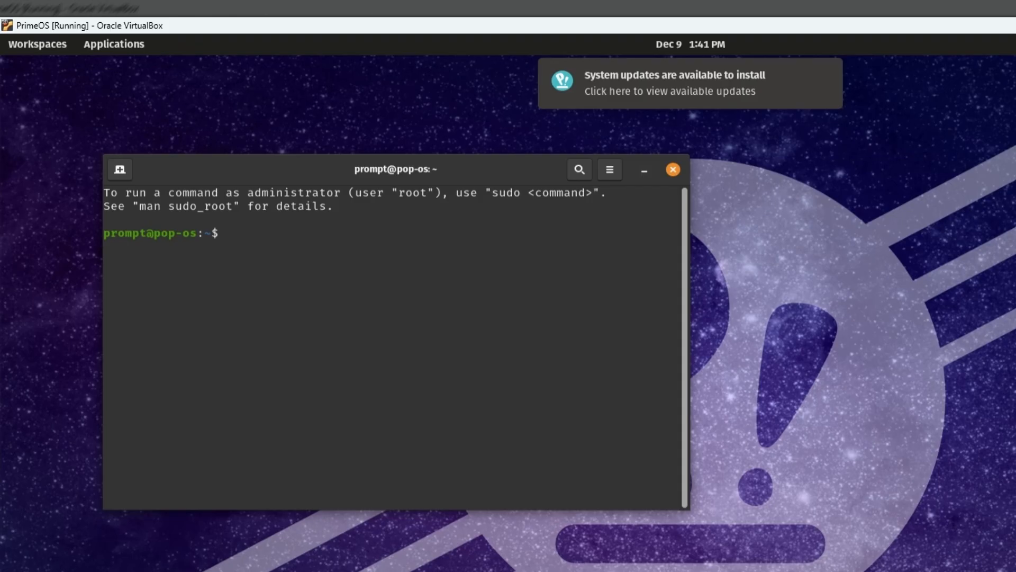
text(sudo apt update && sudo apt upgrade)
key(Return)
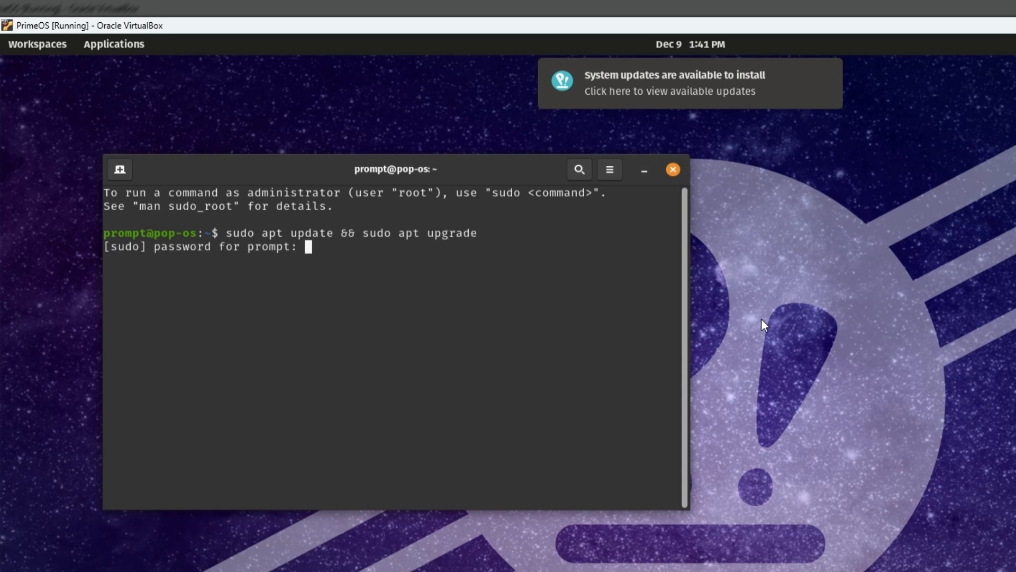
key(Return)
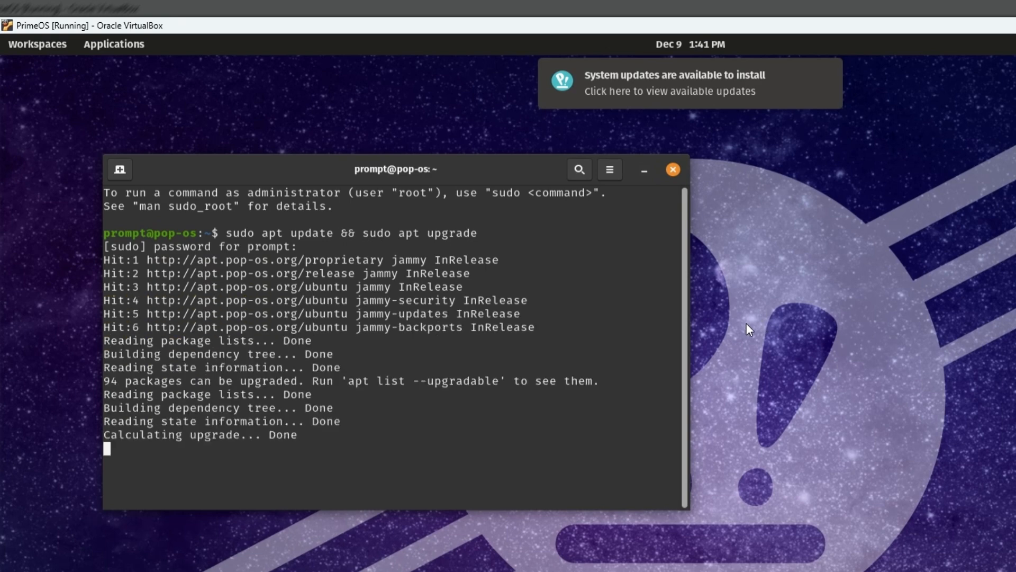
text(y)
key(Return)
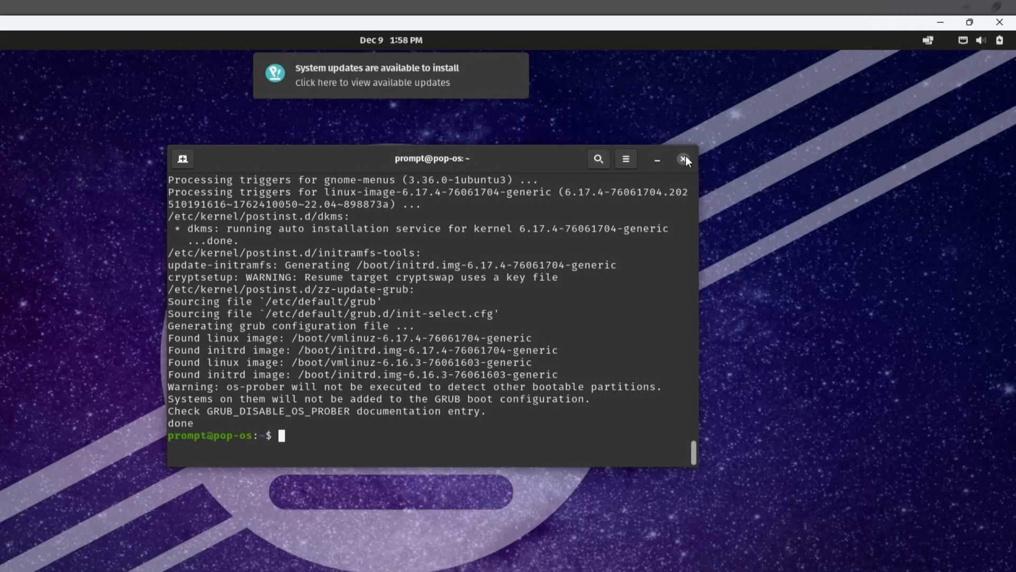
click(683, 159)
Restart the Pop!_OS guest from the system menu's power options.
click(992, 44)
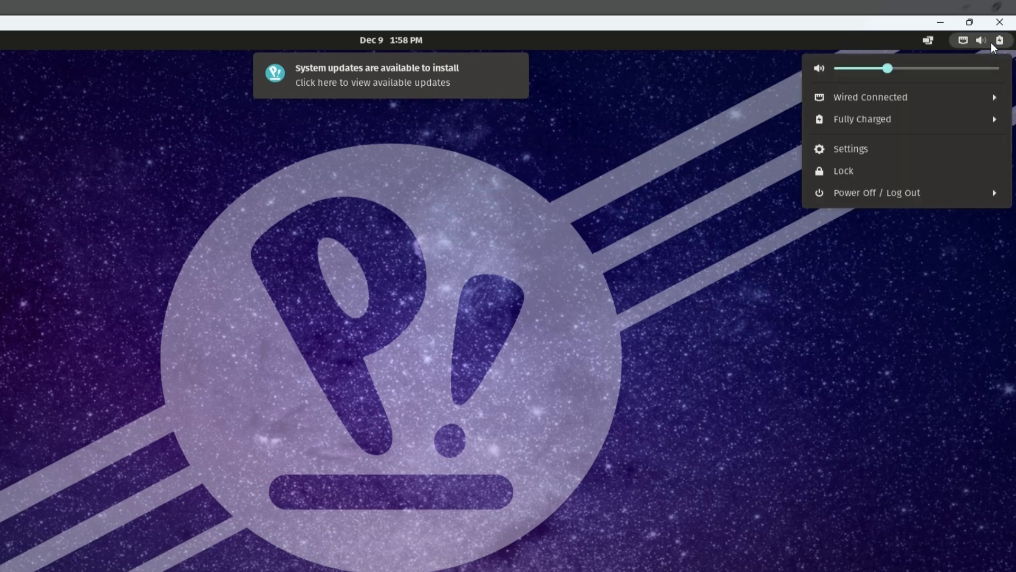
click(979, 198)
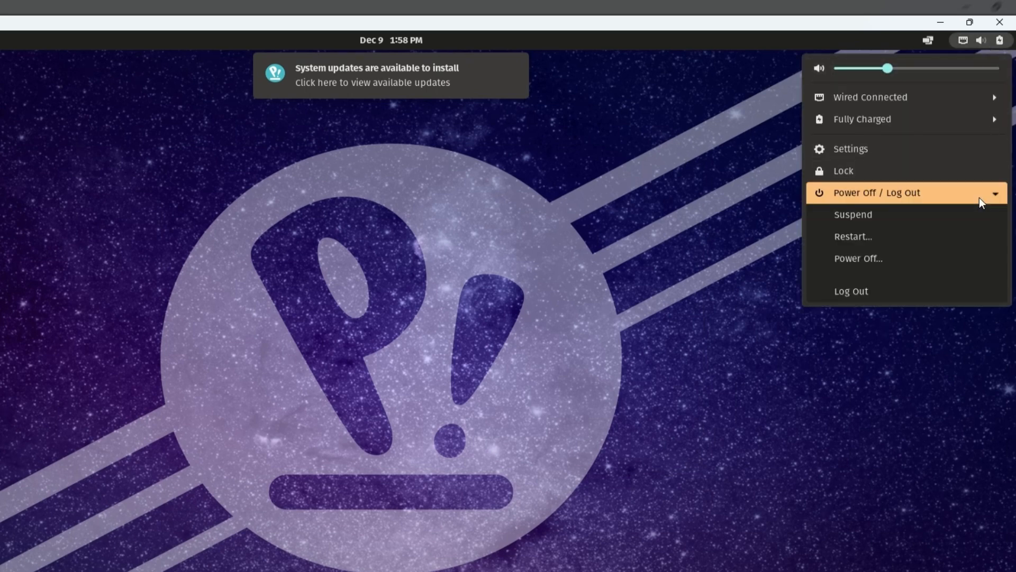
click(862, 236)
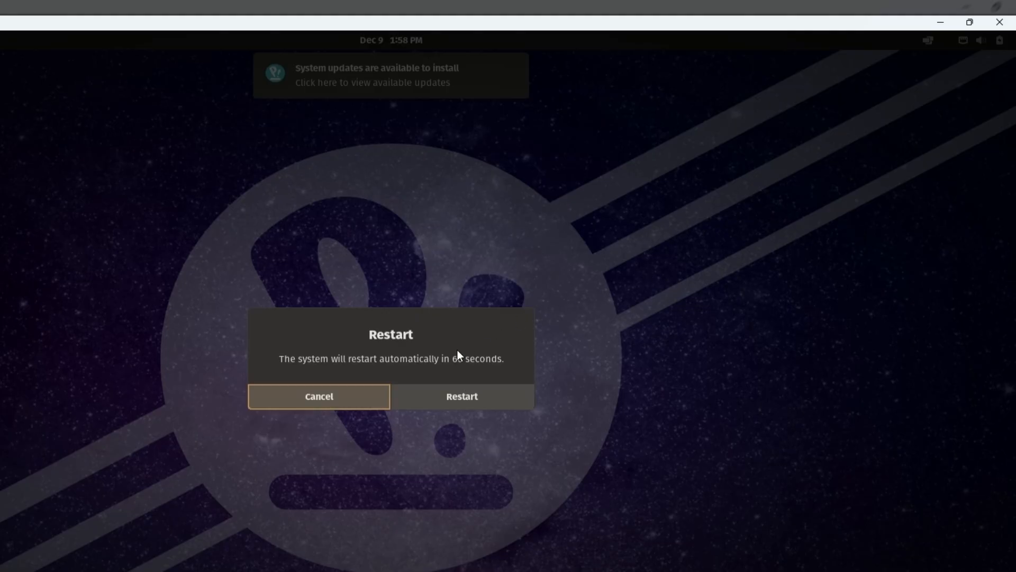
click(451, 402)
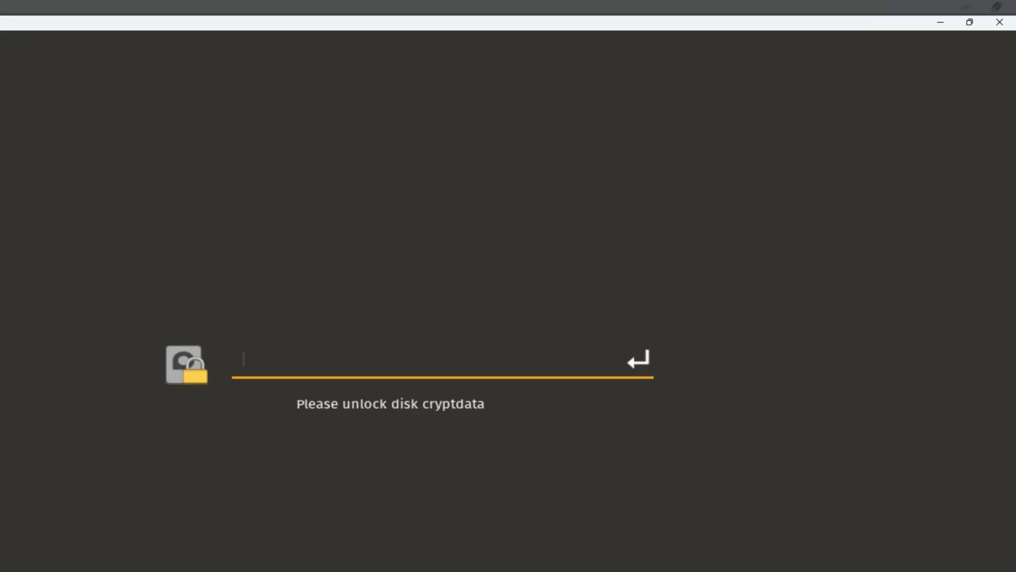
Unlock the encrypted disk with its passphrase and log back in with the user password.
text(••••)
key(Return)
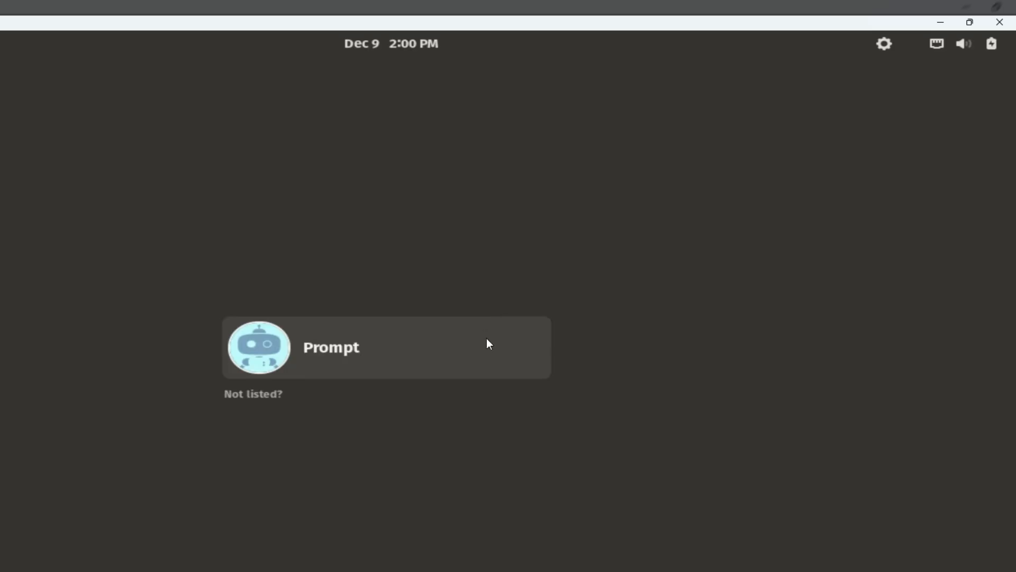
click(487, 338)
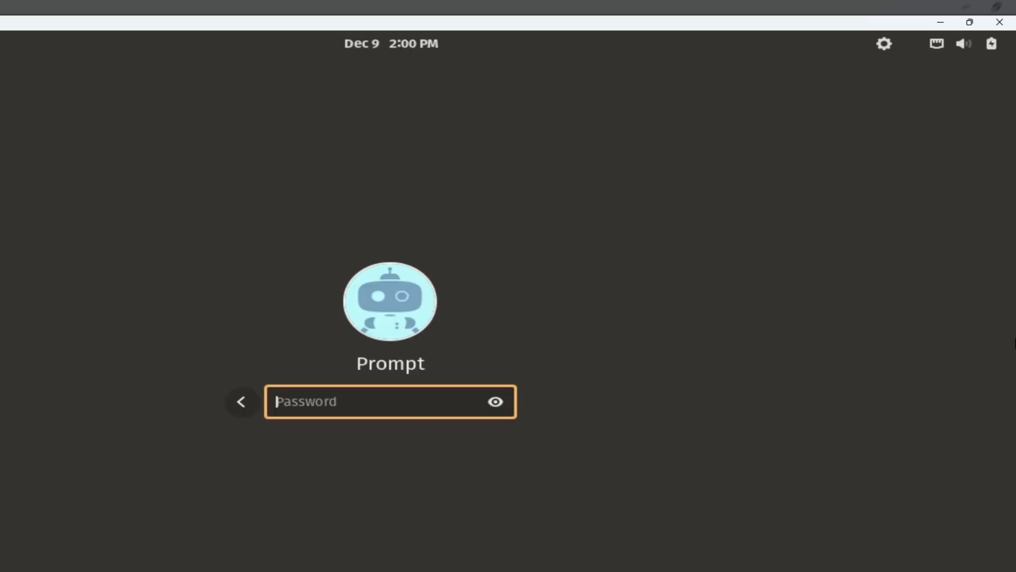
text(••••)
key(Return)
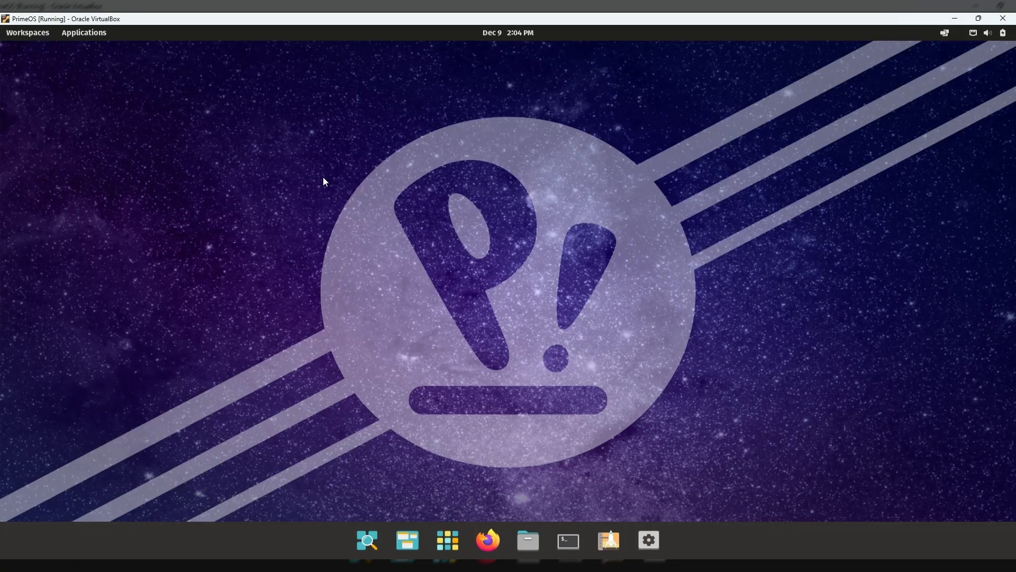
Try the snowy mountain and earth-at-night wallpapers, then set the Appearance to Light.
right_click(670, 113)
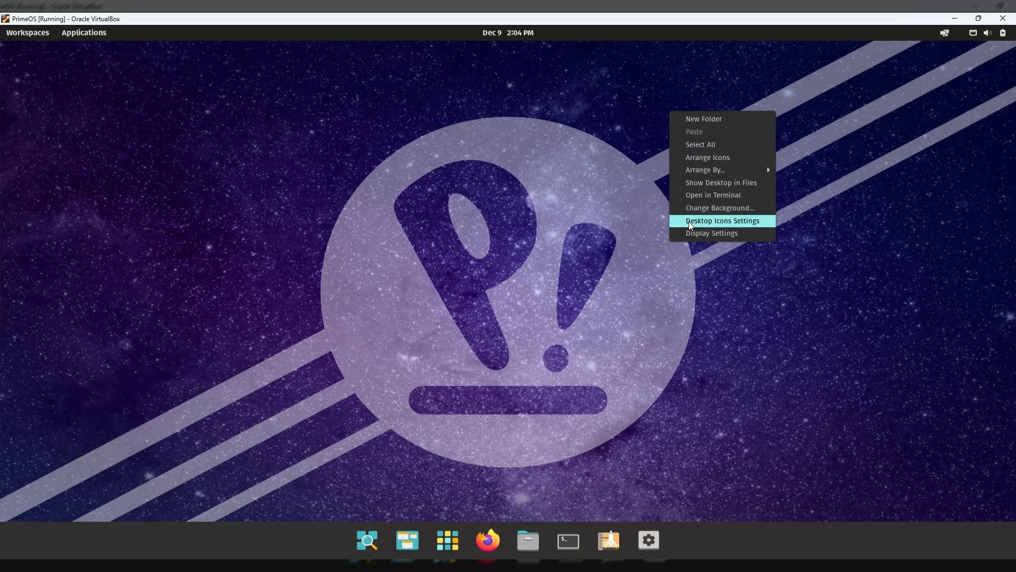
click(694, 209)
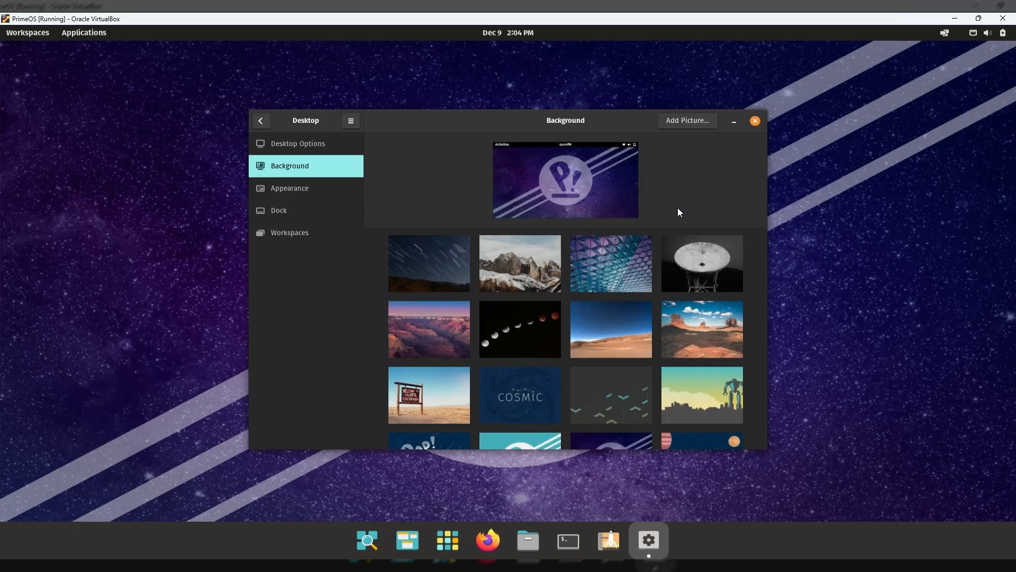
click(527, 273)
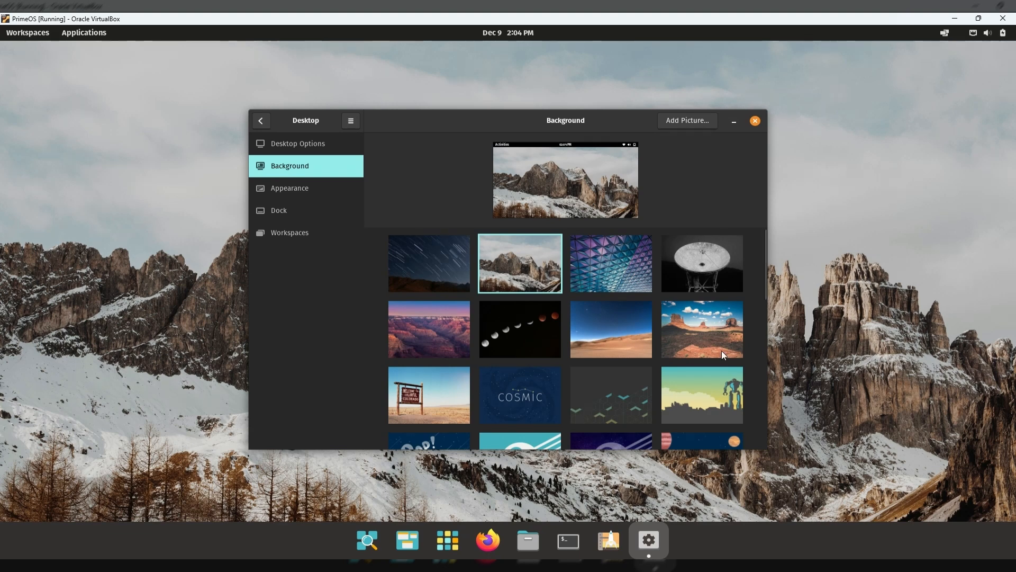
scroll(722, 351, down, 5)
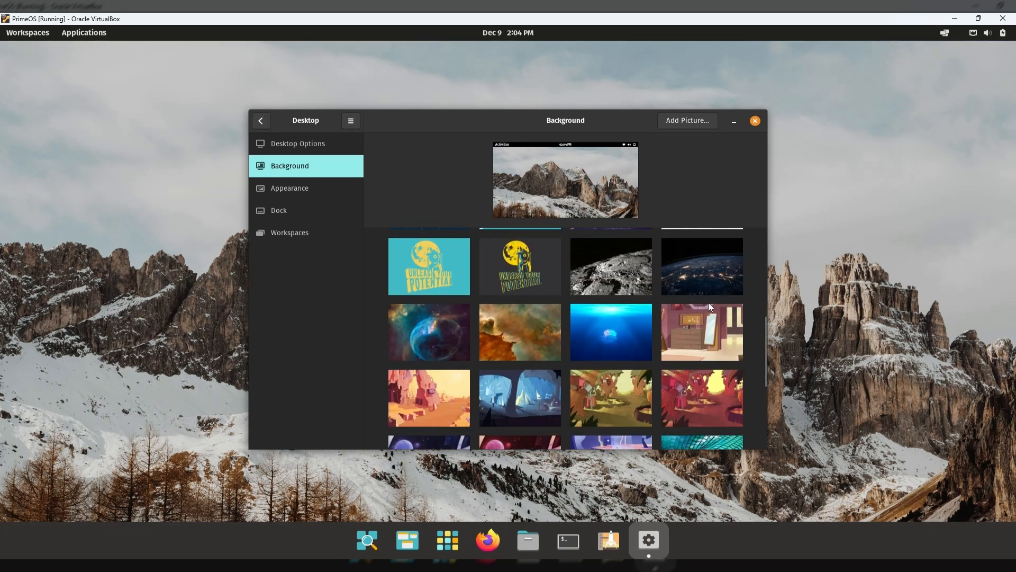
click(708, 274)
scroll(708, 274, down, 3)
click(289, 188)
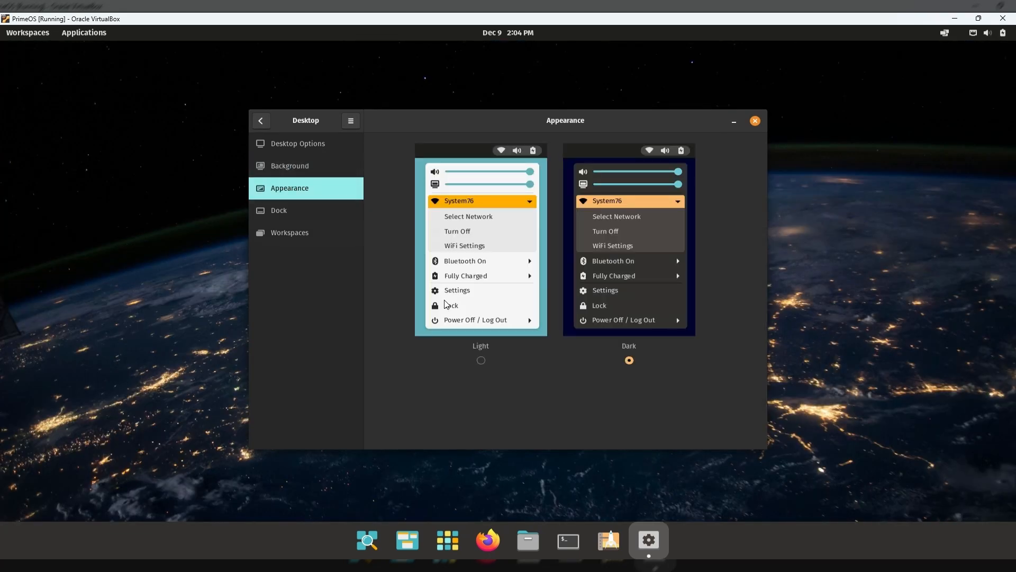
click(481, 361)
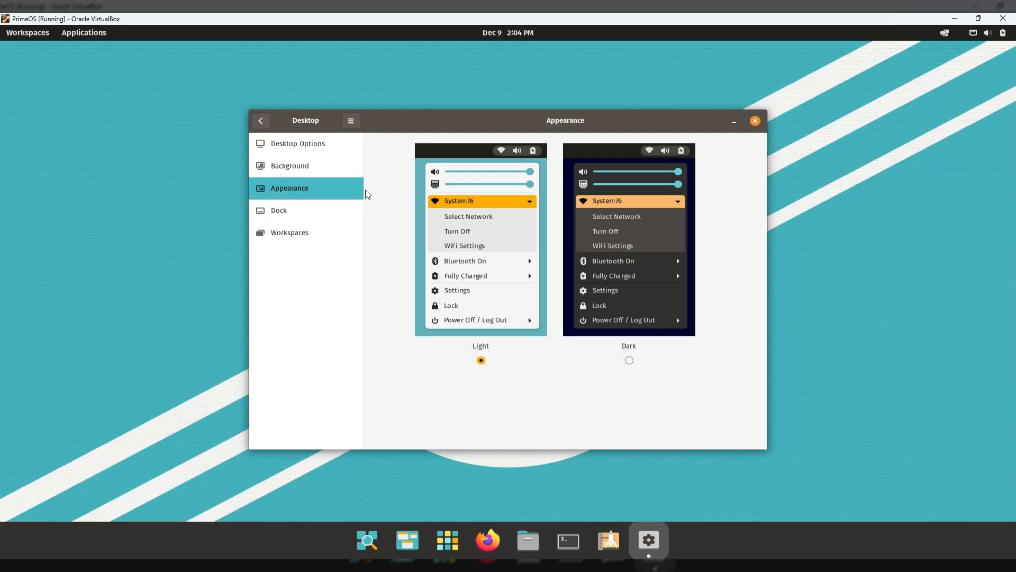
Remove the Workspaces and Applications top bar buttons and move date and time to the left.
click(316, 143)
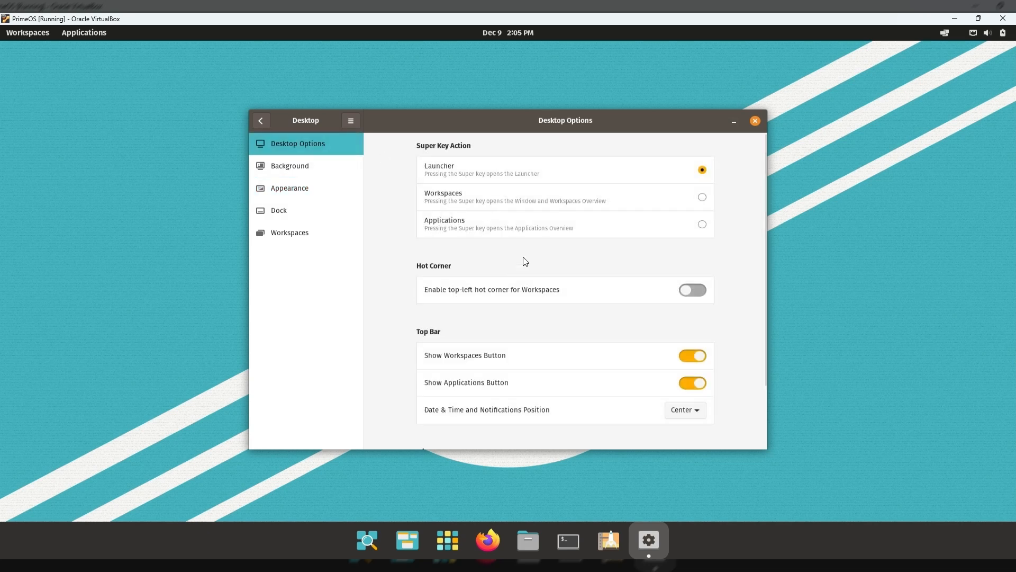
scroll(524, 261, down, 1)
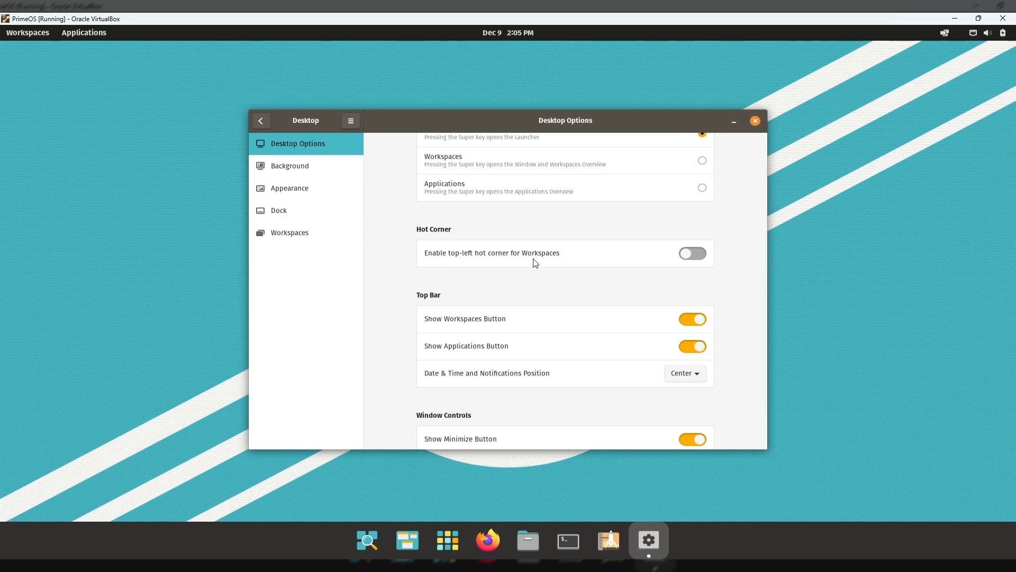
click(694, 320)
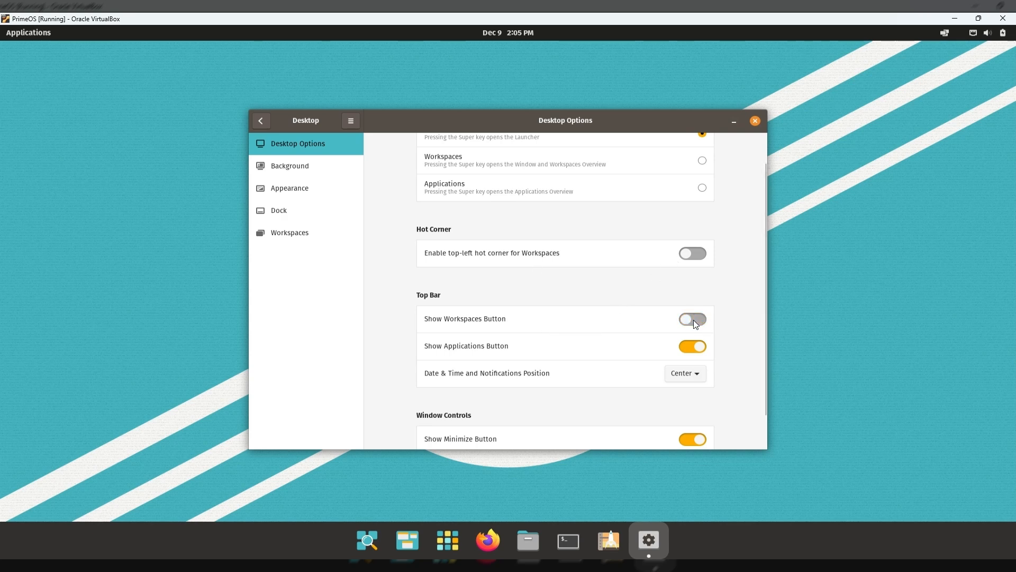
click(697, 347)
click(700, 378)
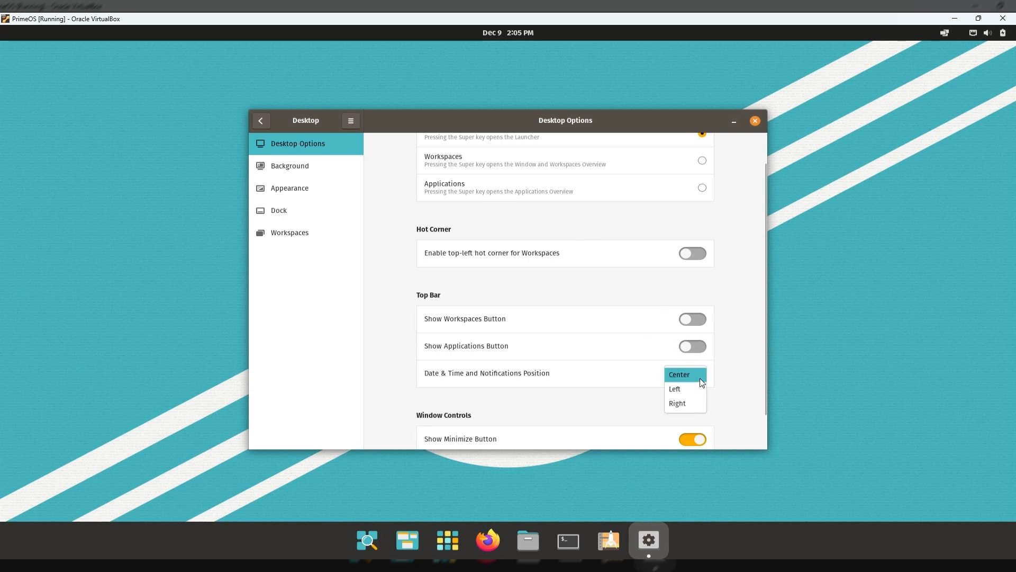
click(699, 390)
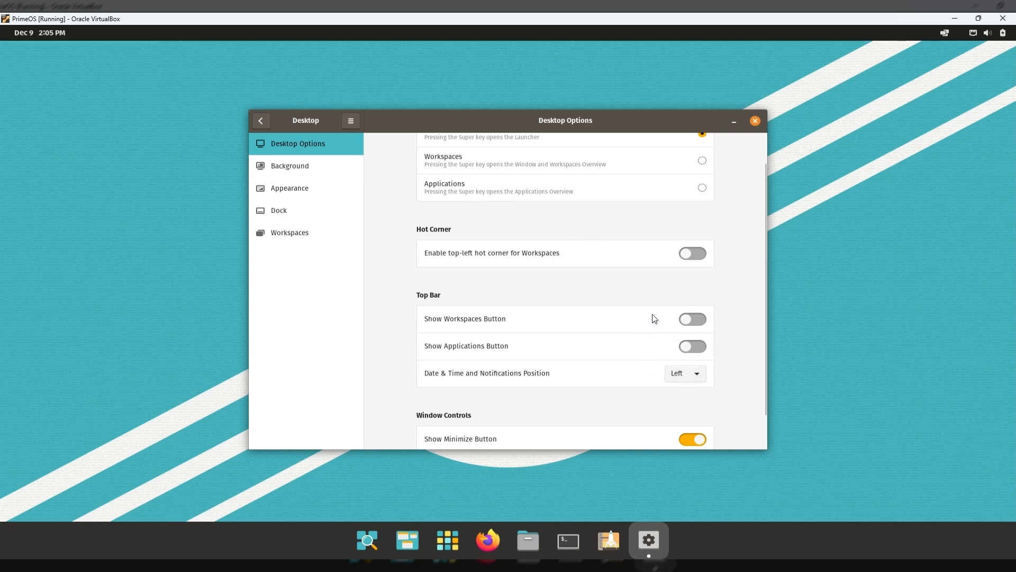
Set windows to show minimize and maximize buttons, then close Settings.
scroll(704, 436, down, 2)
click(691, 402)
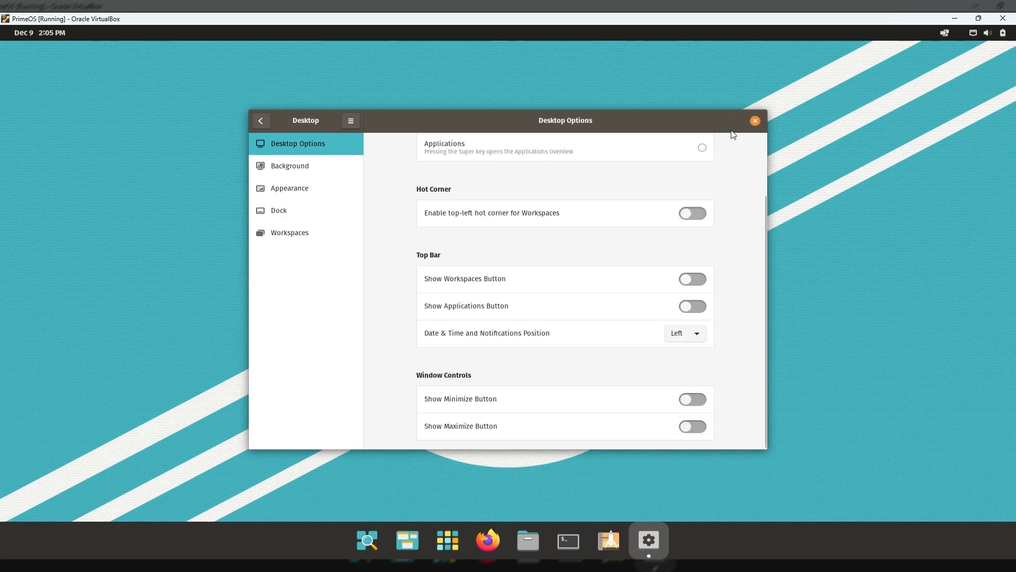
click(694, 401)
click(755, 121)
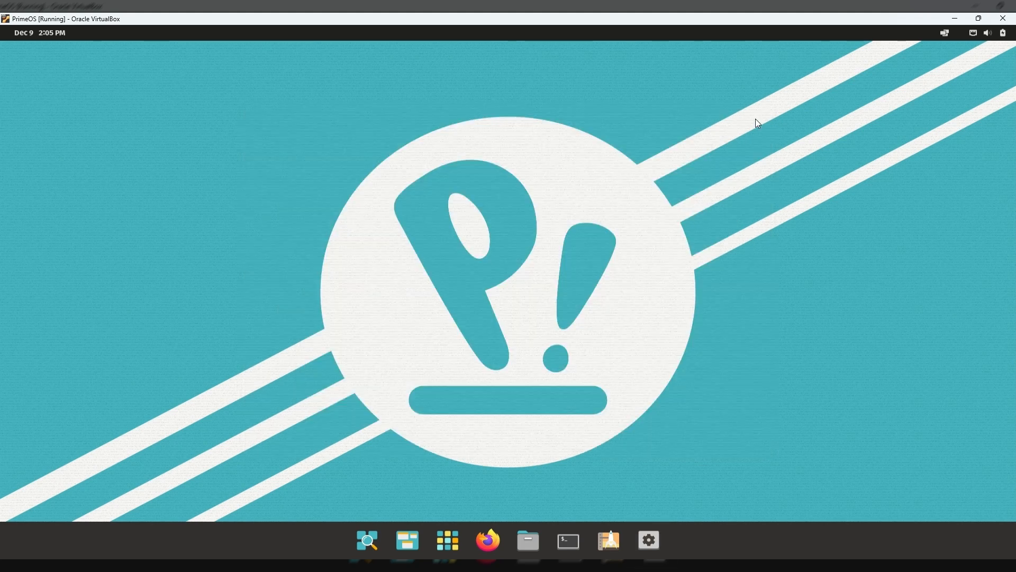